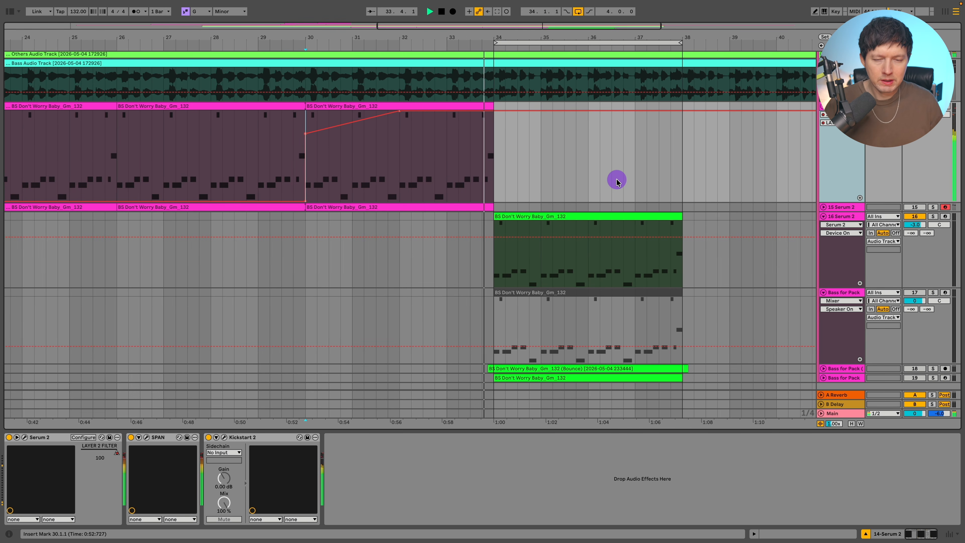
Step: Play the green MIDI clip on the 16-Serum 2 track in solo and unsolo the track
click(824, 216)
key(space)
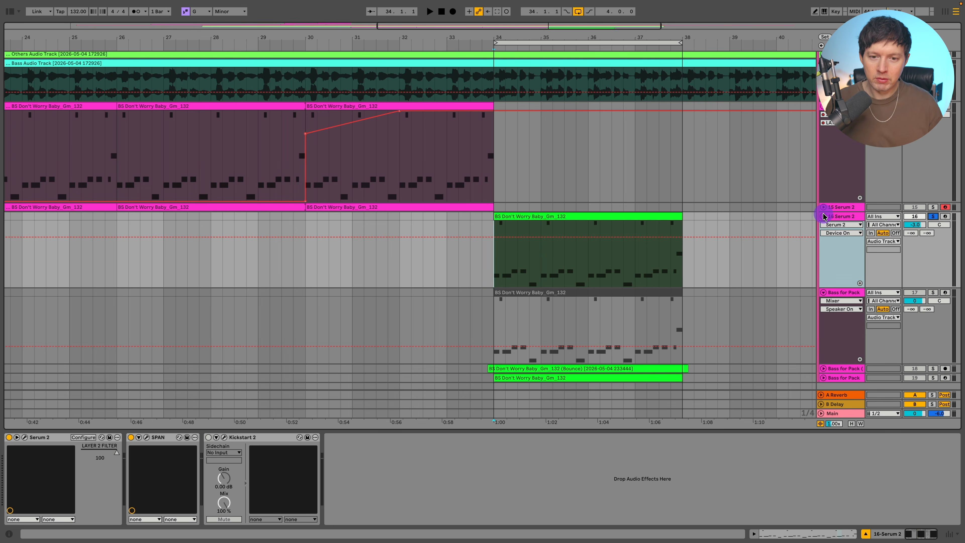
key(space)
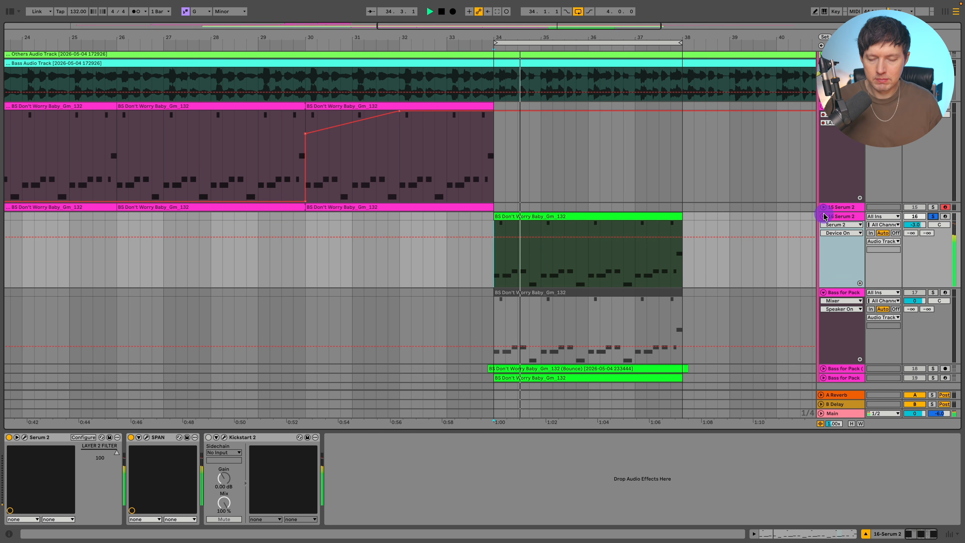
click(934, 217)
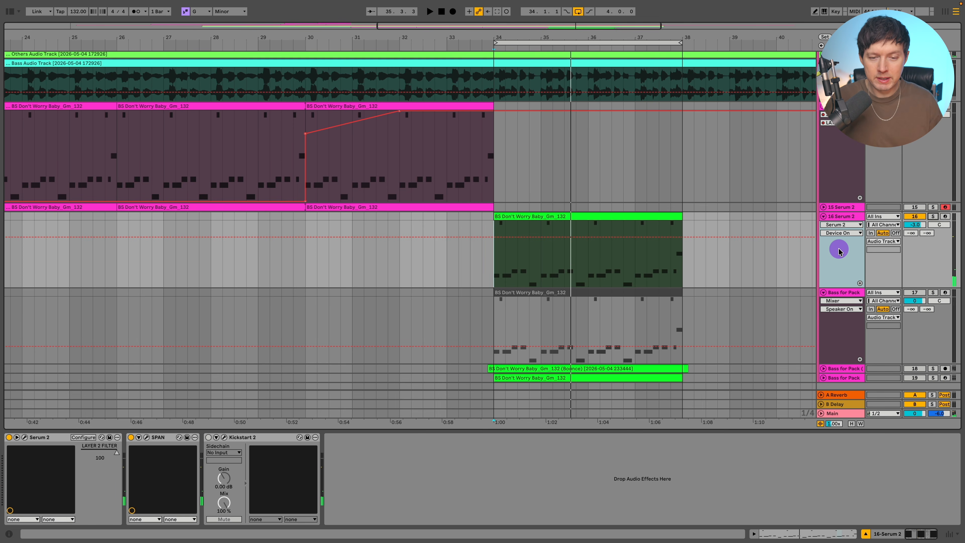
key(space)
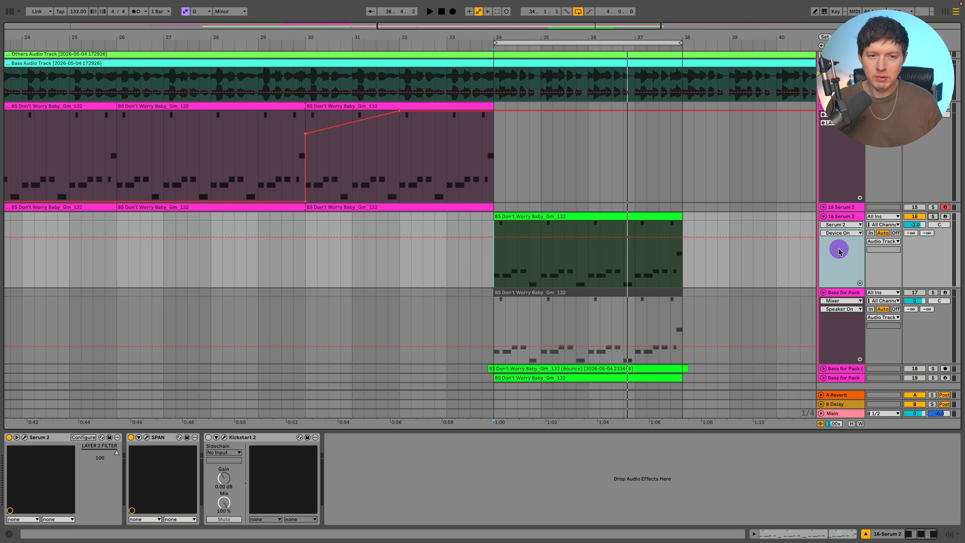
Step: Loop the first pink bass clip at bar 22 on the 14-Serum 2 track and play it in solo
scroll(808, 219, left, 10)
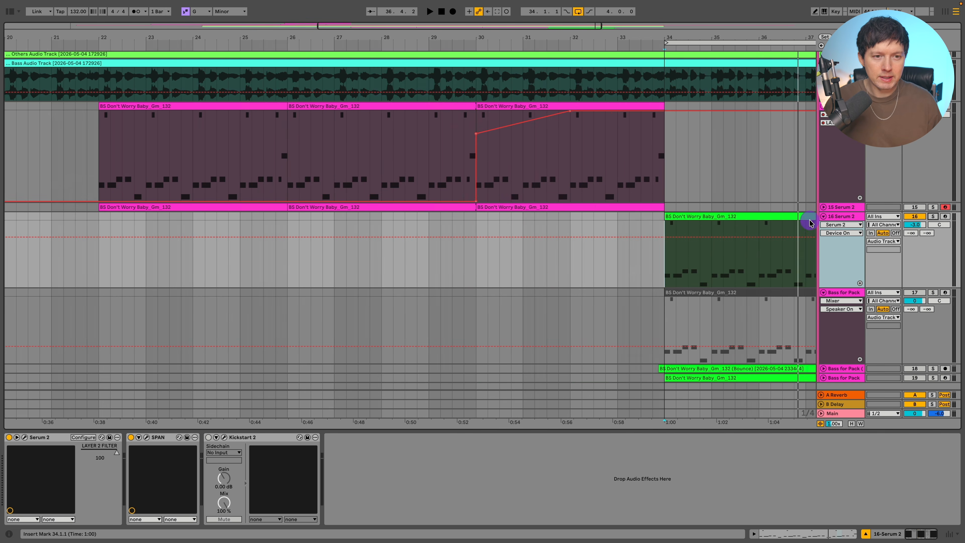
click(237, 105)
key(super+l)
key(s)
key(space)
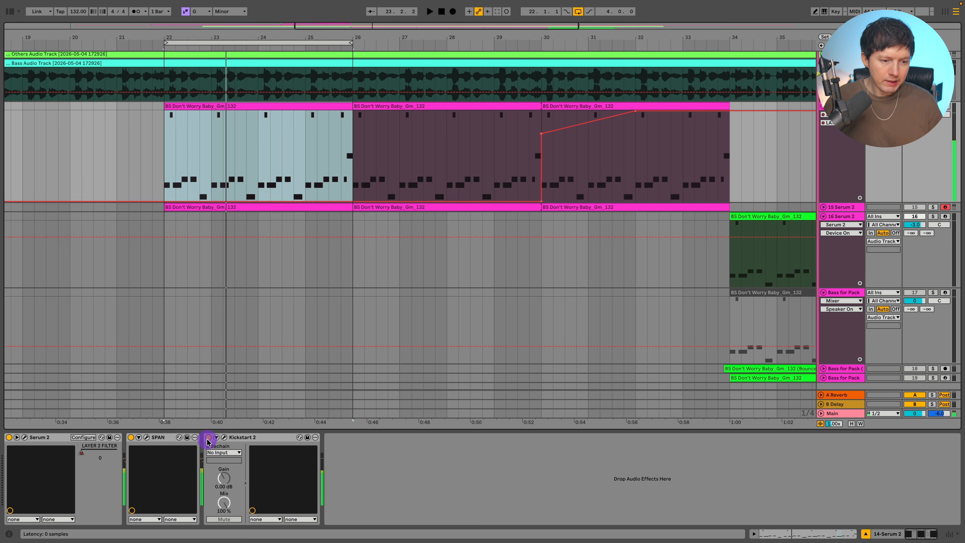
Step: Bypass Kickstart 2 on the 14-Serum 2 track, check its settings, and open the track's Serum 2 synth window
click(208, 438)
click(224, 437)
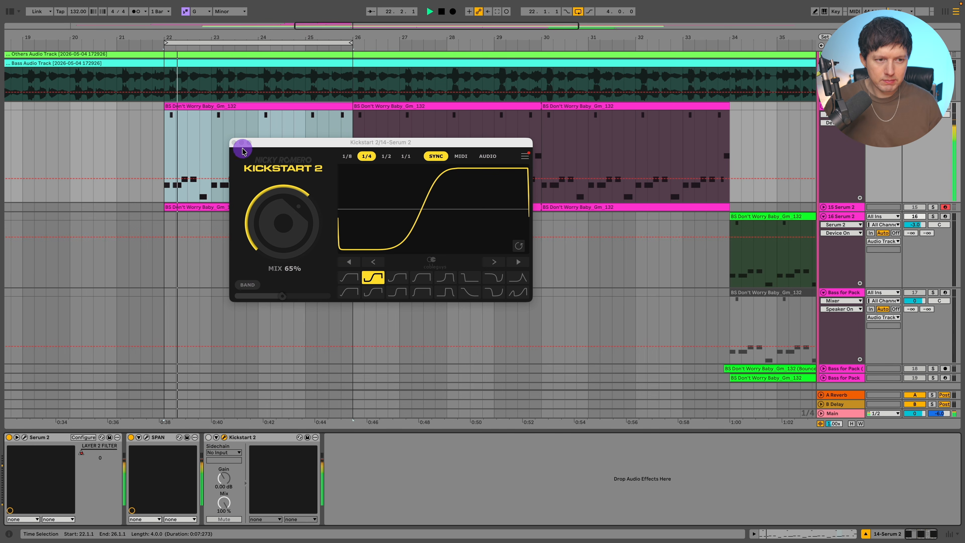
click(234, 142)
click(28, 453)
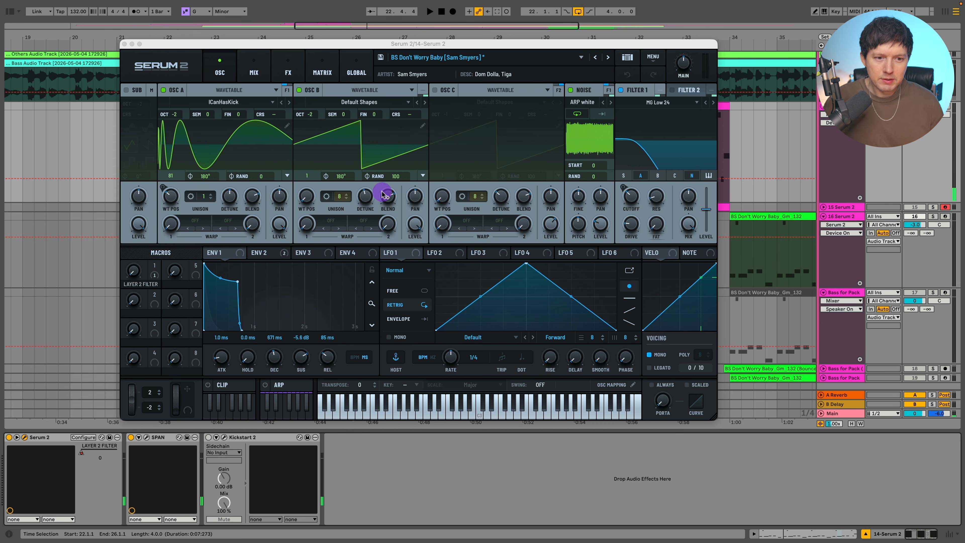
click(400, 373)
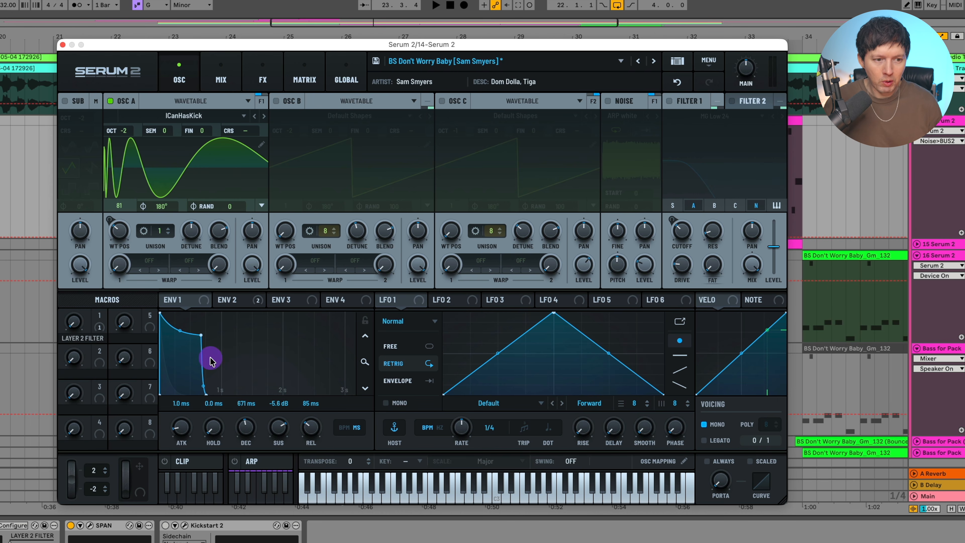
Step: Examine oscillator A's wavetable choice in the Digital category and its wavetable position
click(200, 116)
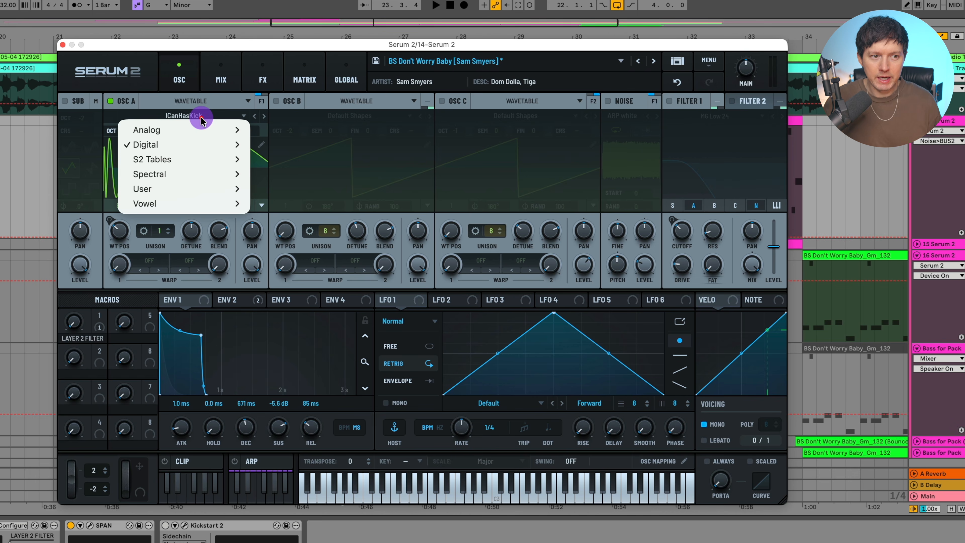
mouse_move(198, 145)
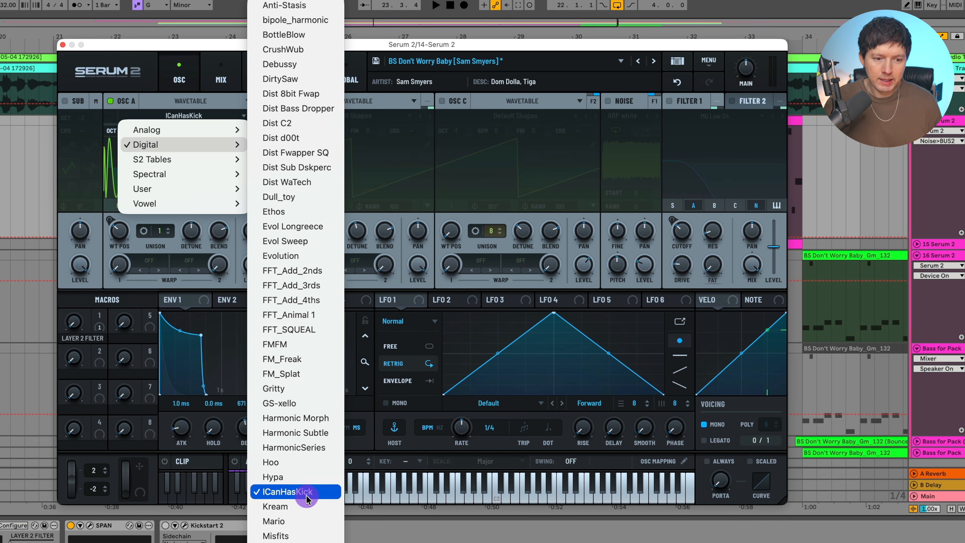
click(186, 99)
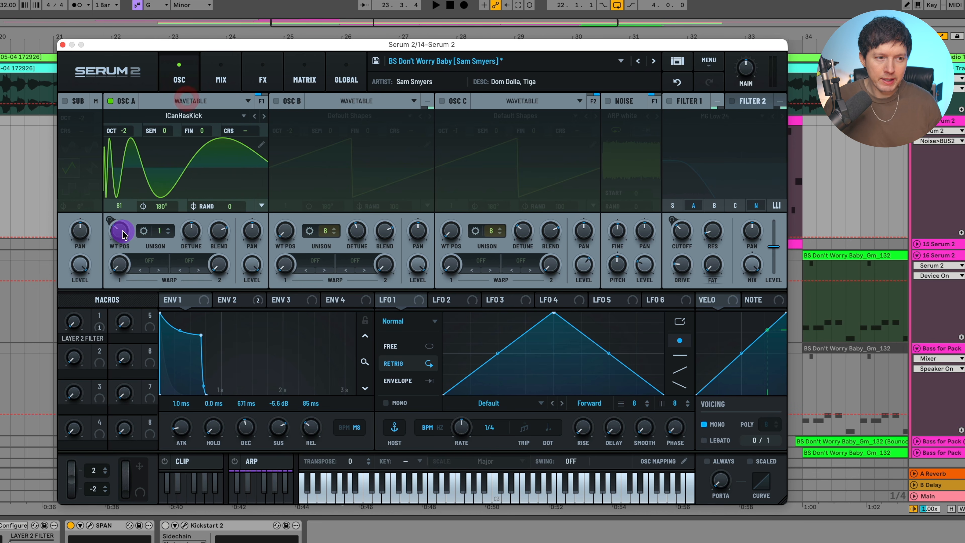
click(122, 234)
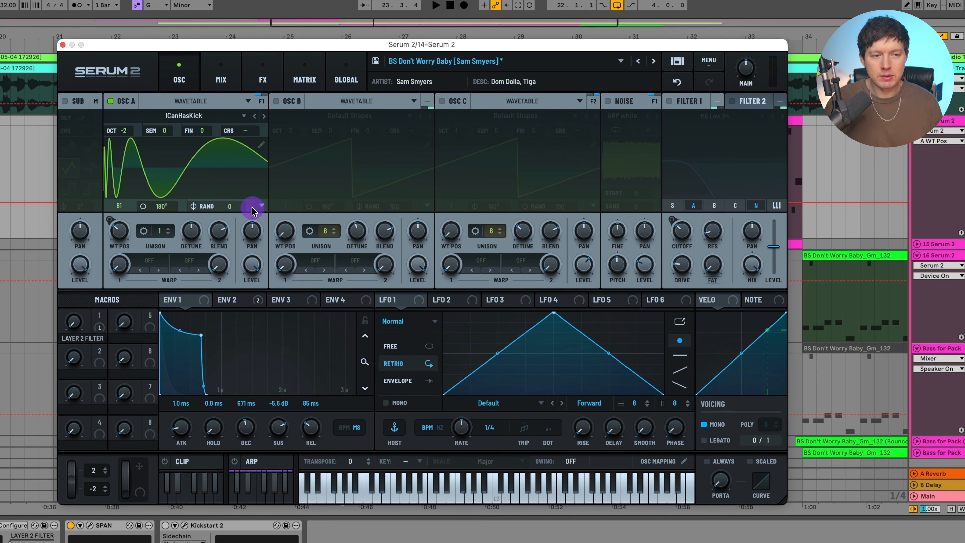
Step: Assign Envelope 2 to oscillator A's wavetable position and play the loop to hear the modulation
click(242, 303)
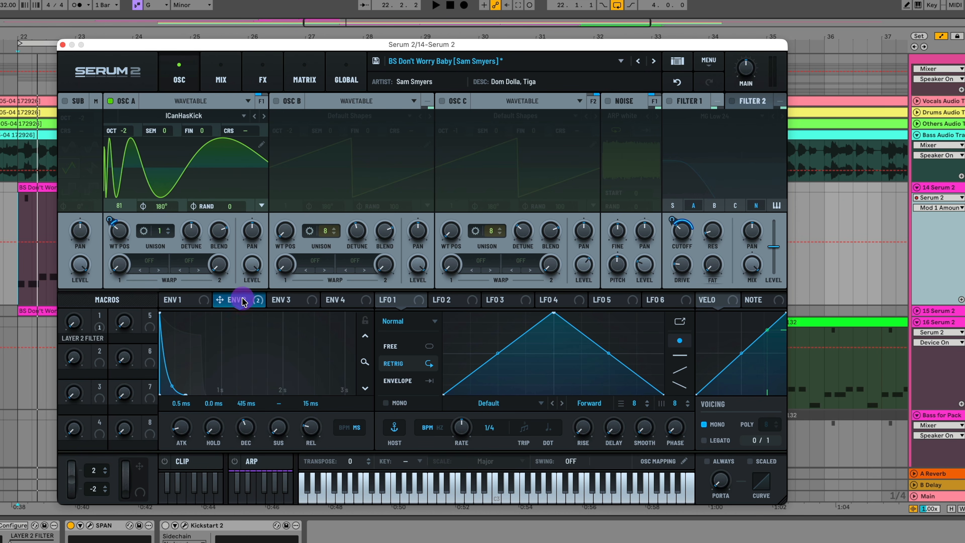
drag(242, 304, 108, 218)
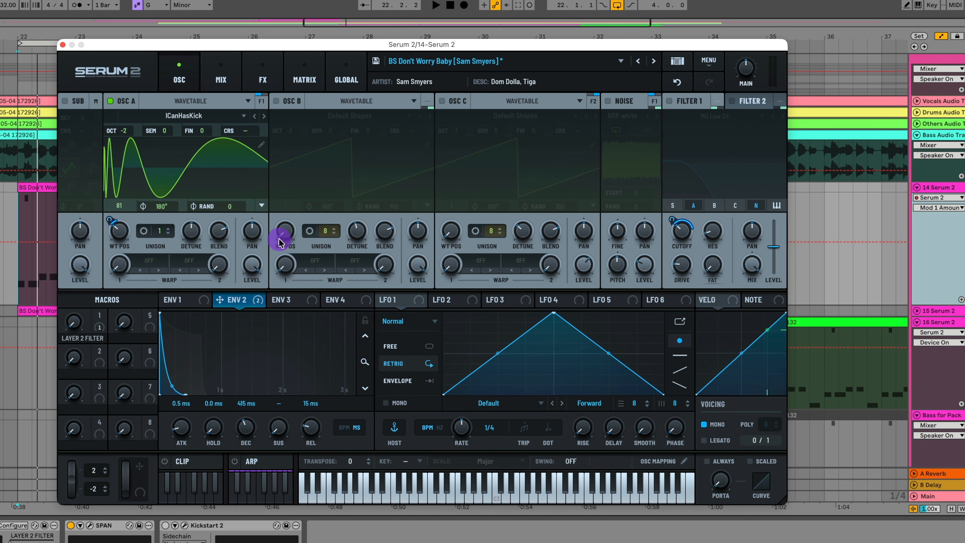
key(space)
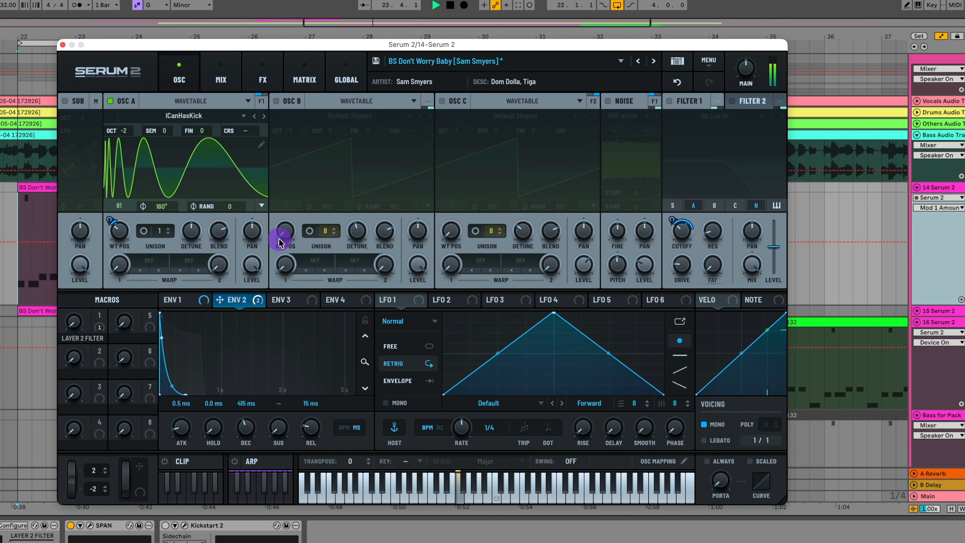
key(space)
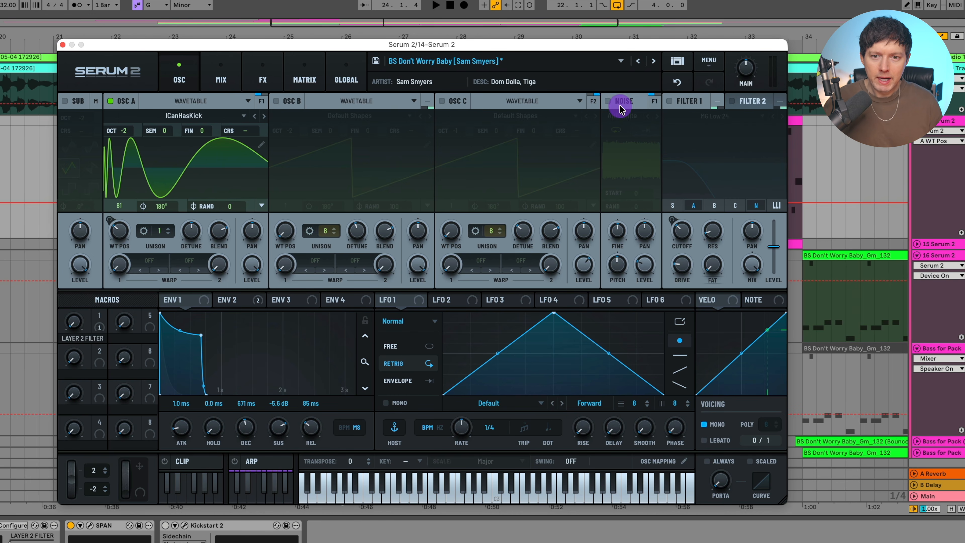
Step: Enable the noise oscillator with the ARP white sample, adjust its level, and play the loop
click(620, 100)
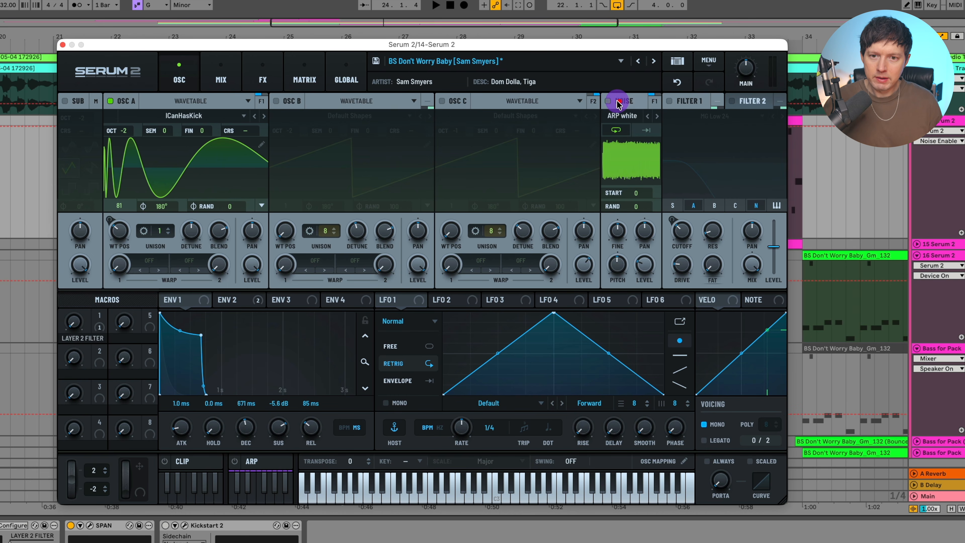
click(651, 270)
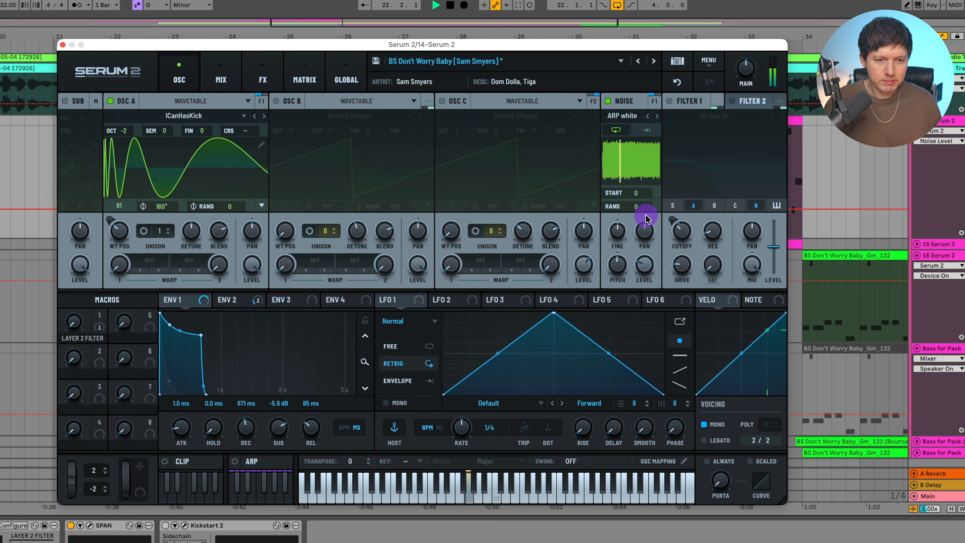
key(space)
Step: Enable Filter 1 with the MG Low 24 type and assign Envelope 2 to its cutoff
click(236, 300)
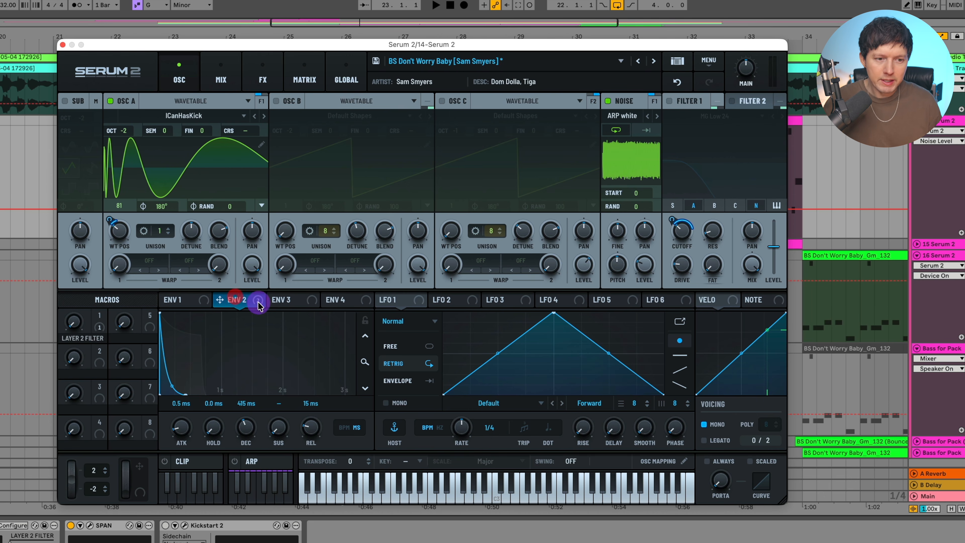
click(671, 102)
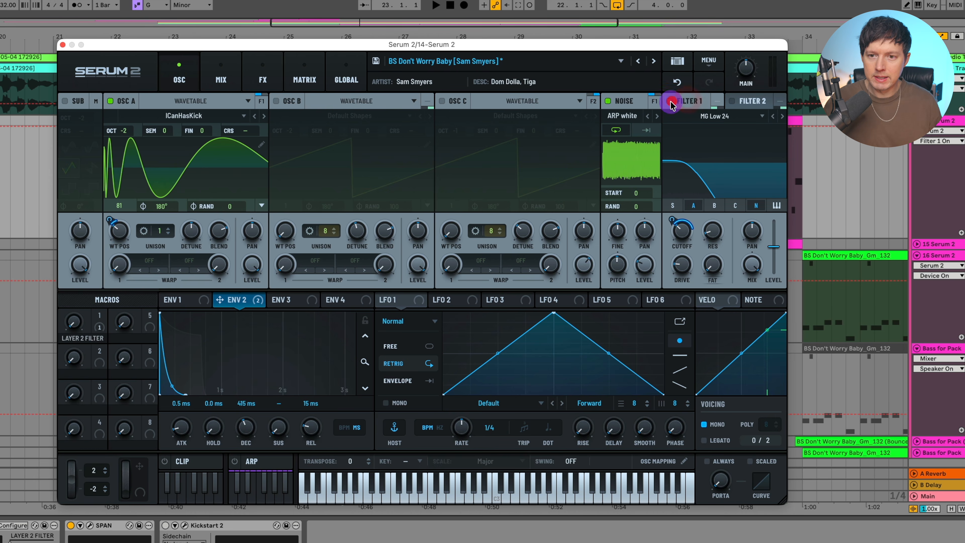
drag(247, 304, 671, 221)
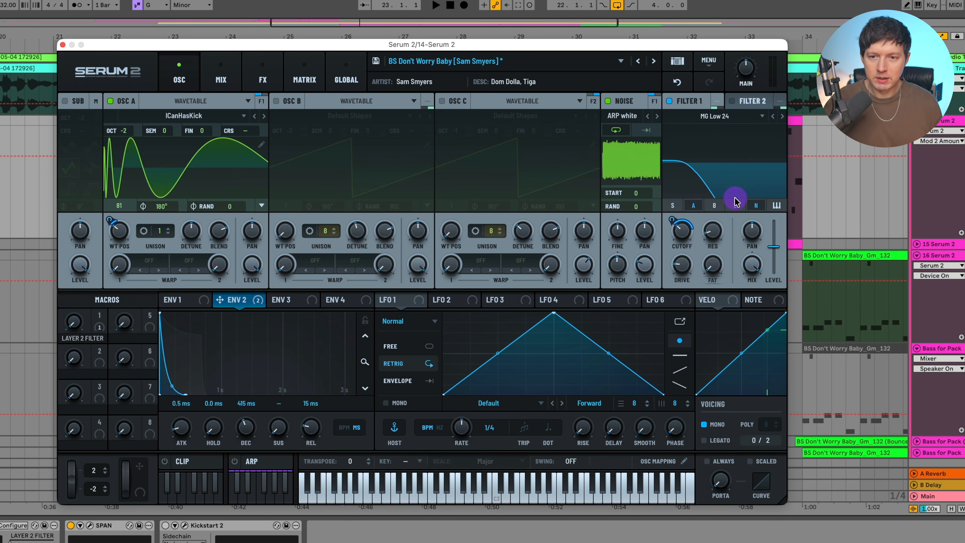
Step: Set Filter 1's output to None, send its signal to Bus 1, and play the loop
click(722, 108)
click(672, 144)
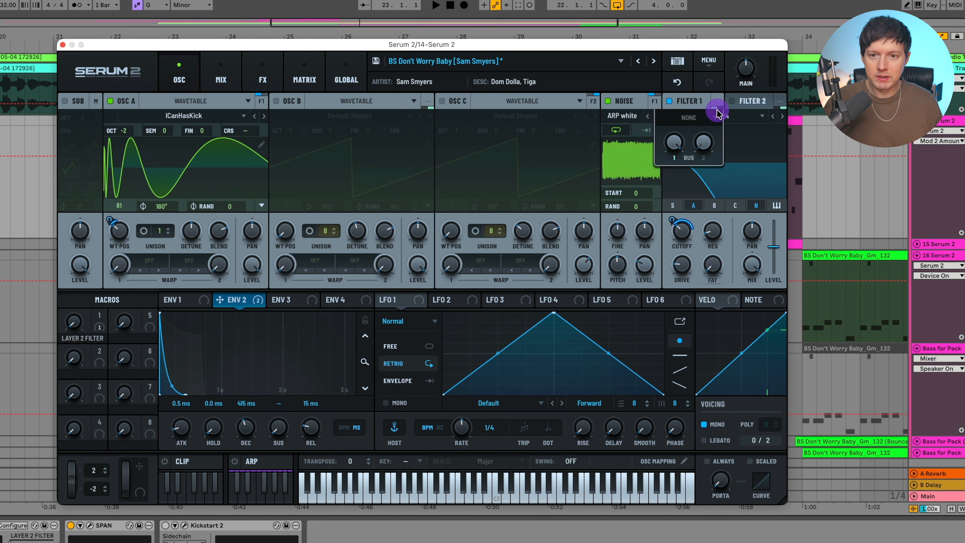
click(709, 119)
click(700, 146)
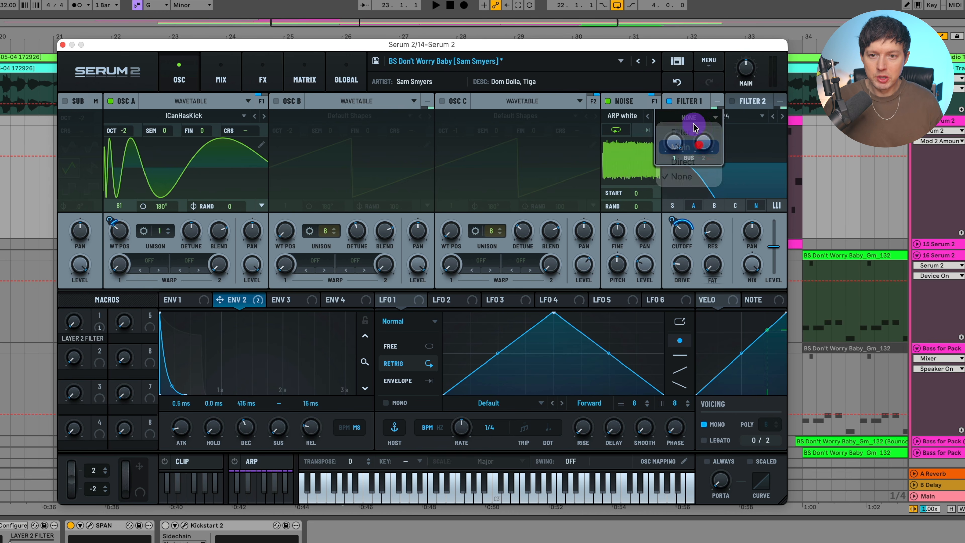
click(708, 119)
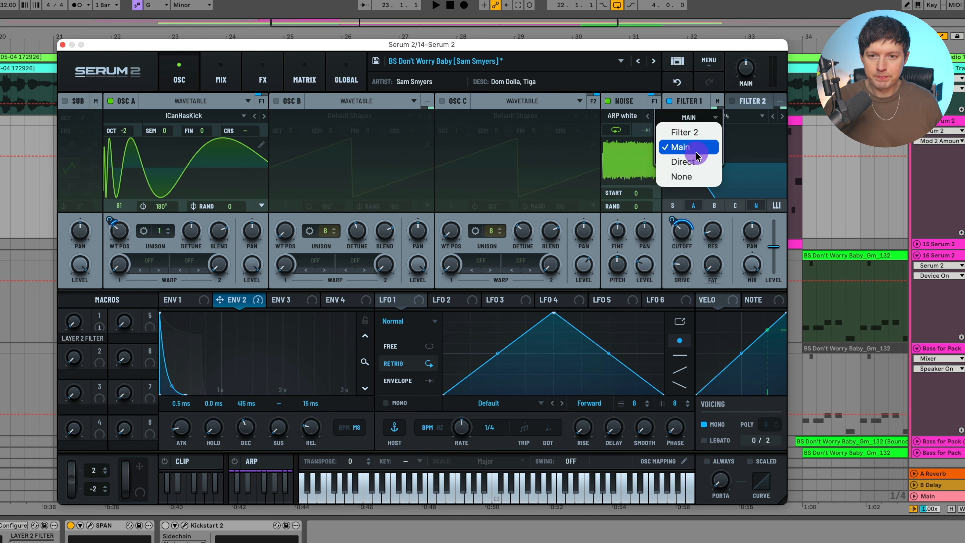
click(695, 176)
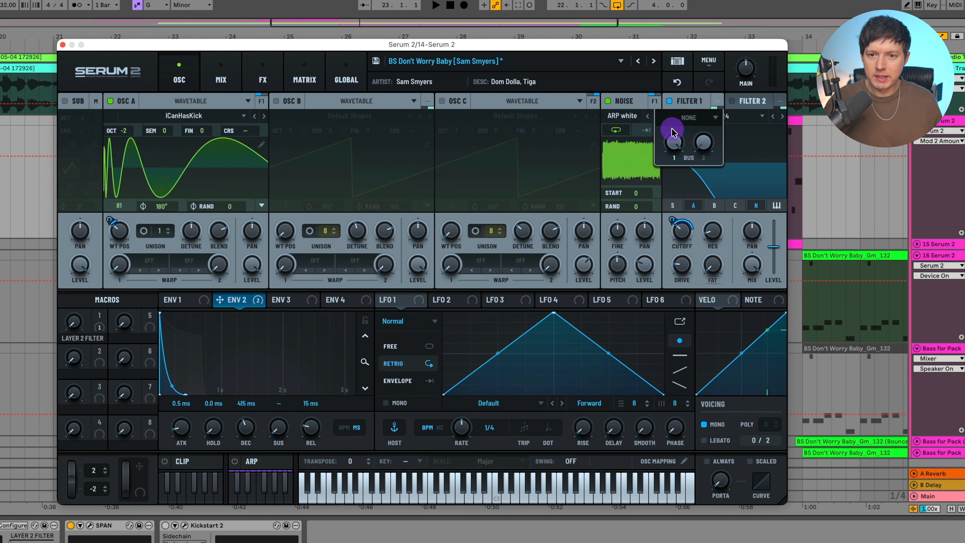
click(675, 143)
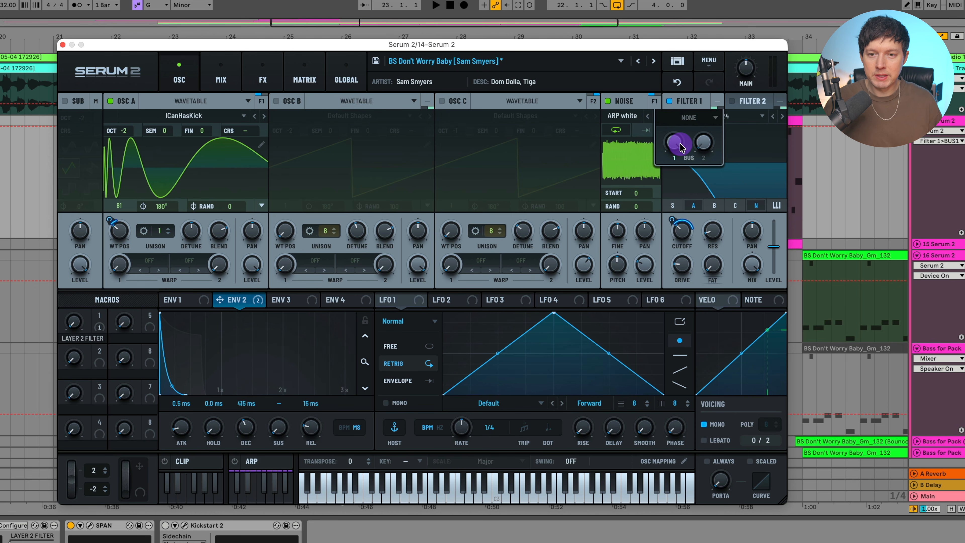
key(space)
click(718, 101)
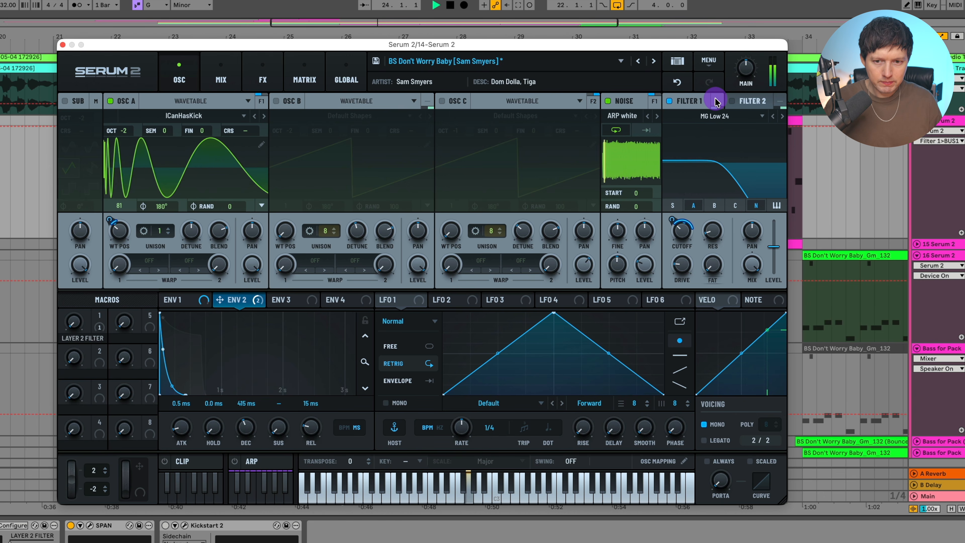
Step: Activate the Hardclip distortion in the Bus 1 effects chain and play the loop through it
click(250, 80)
click(136, 98)
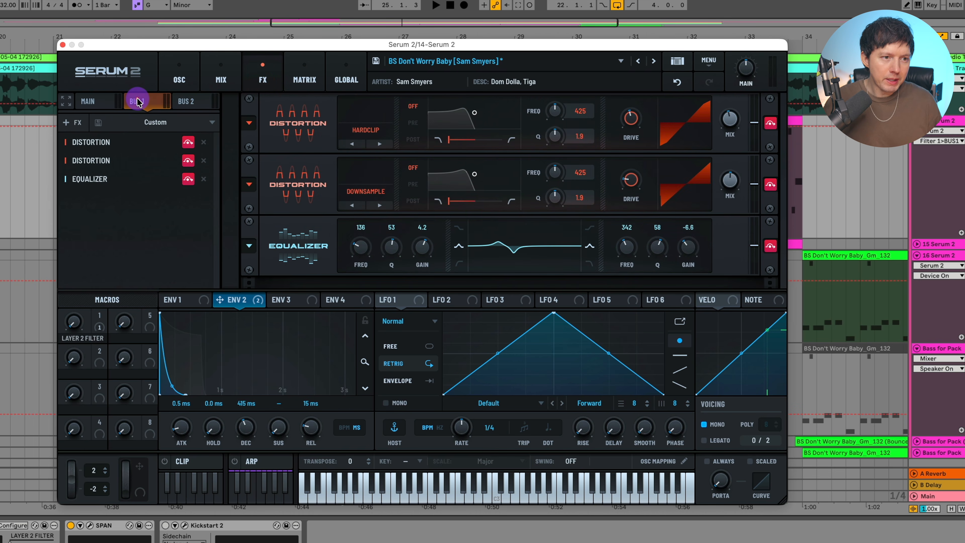
click(187, 142)
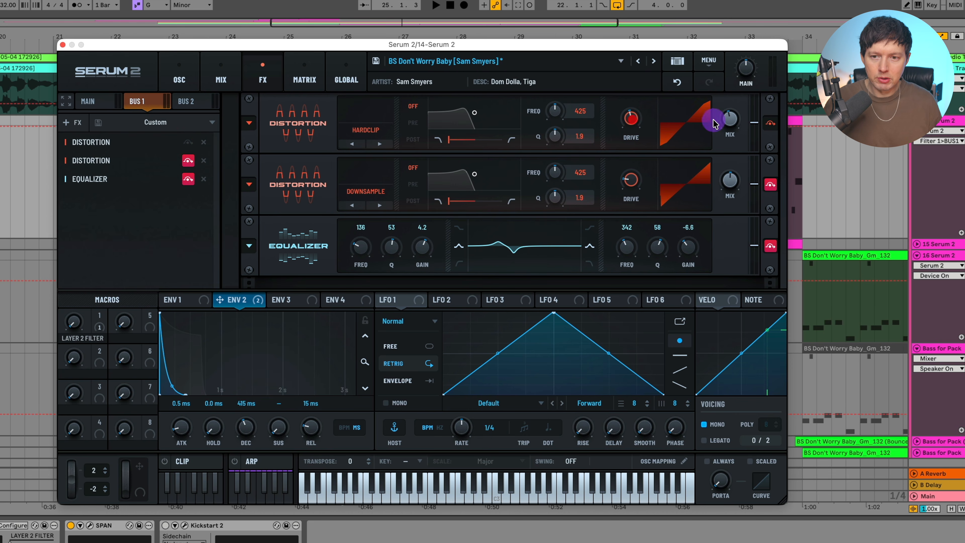
key(space)
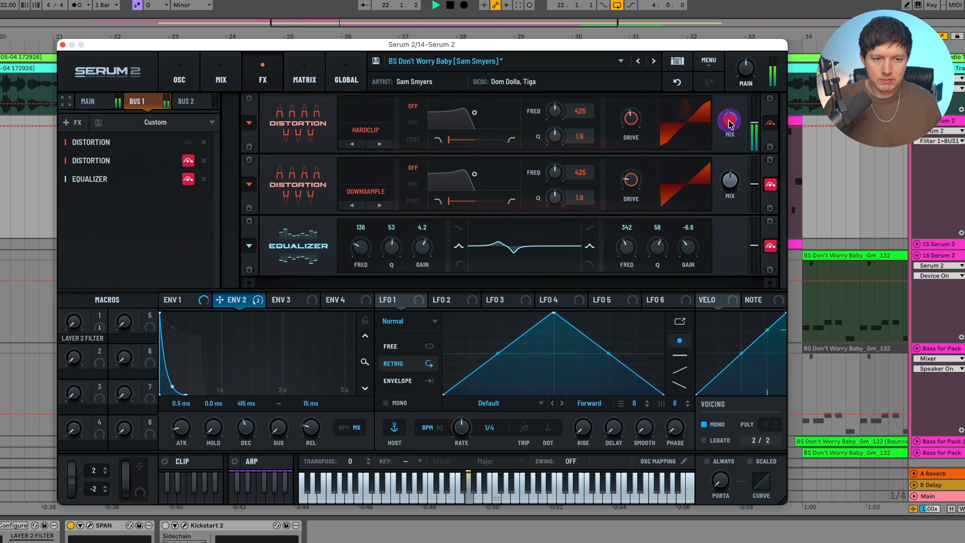
key(space)
Step: Activate the Downsample distortion and the equalizer in the Bus 1 effects chain, playing the loop with each
click(768, 185)
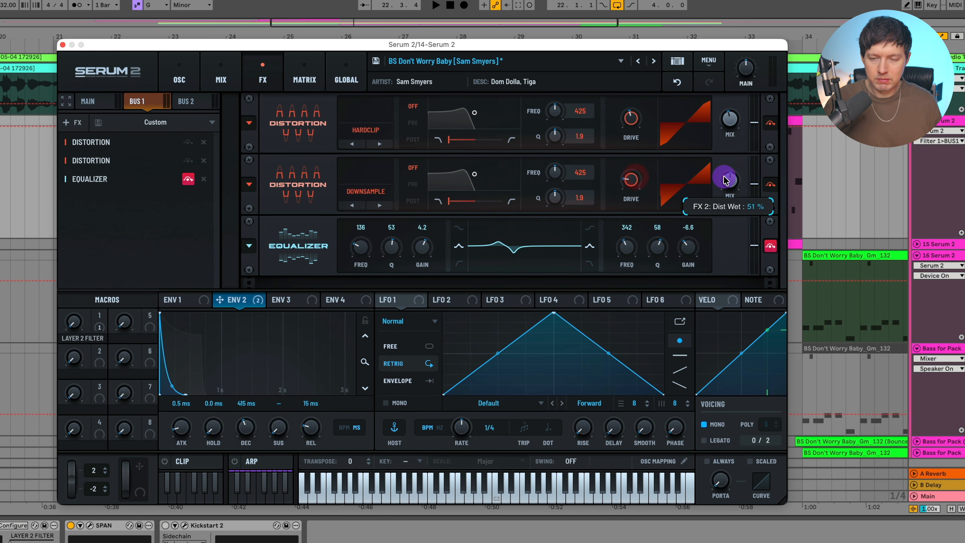
key(space)
click(770, 246)
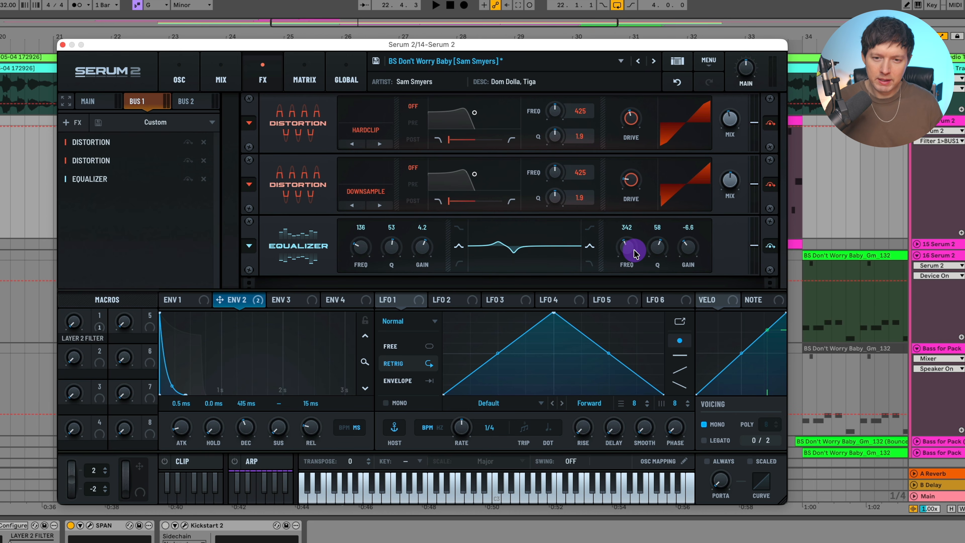
key(space)
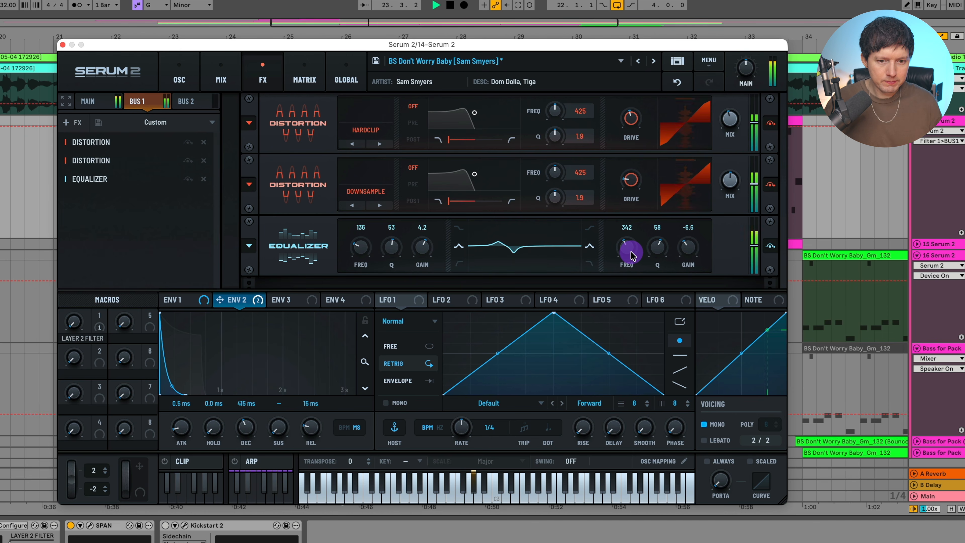
key(space)
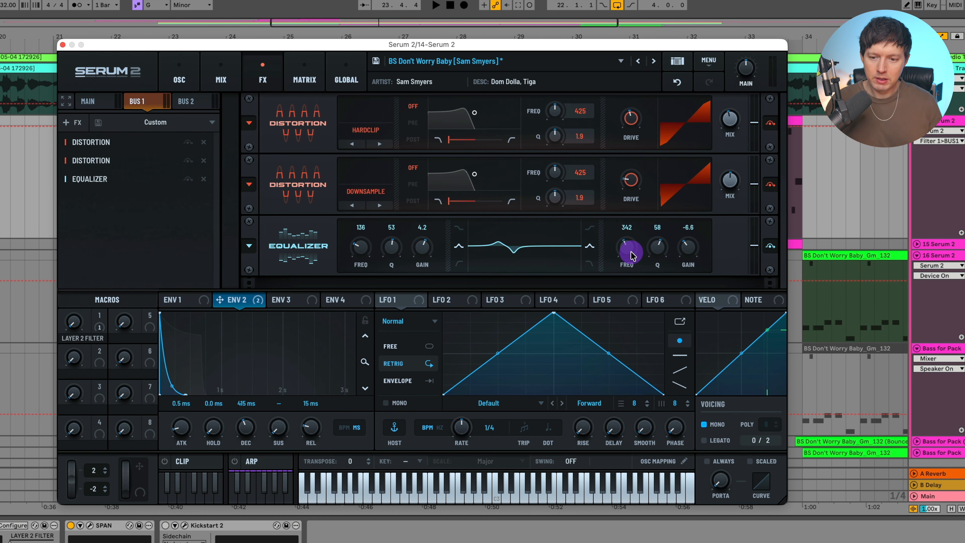
Step: Enable Oscillator B, which uses the Default Shapes wavetable, and check its unison and detune settings
click(181, 80)
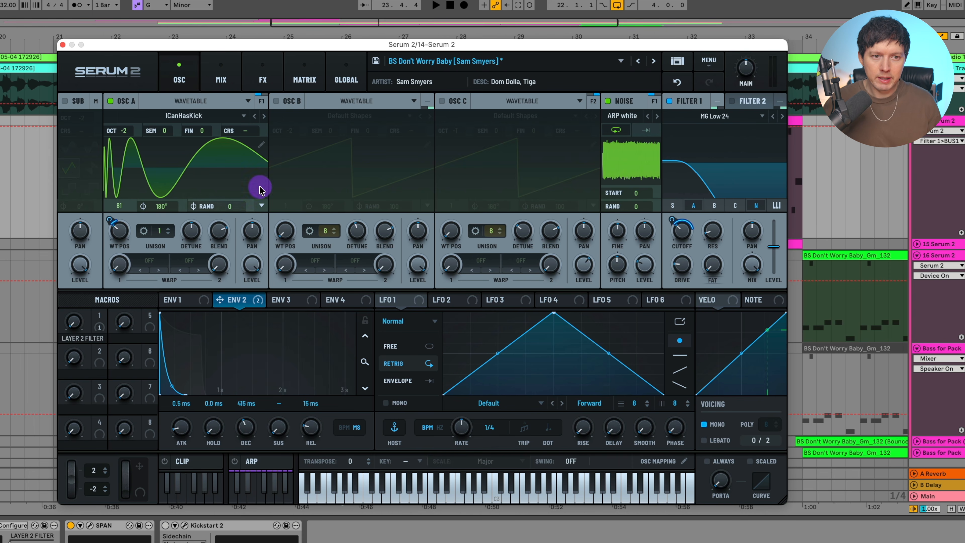
click(275, 106)
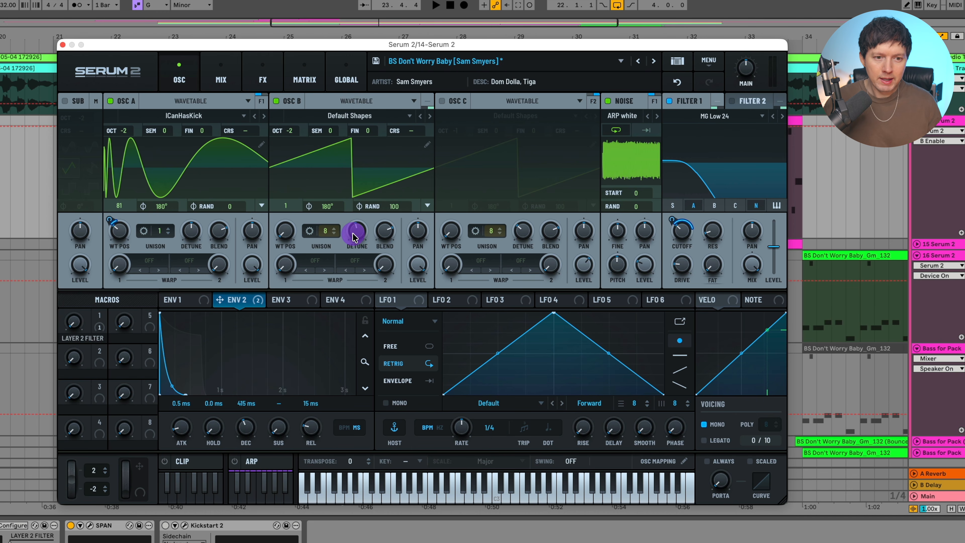
click(309, 231)
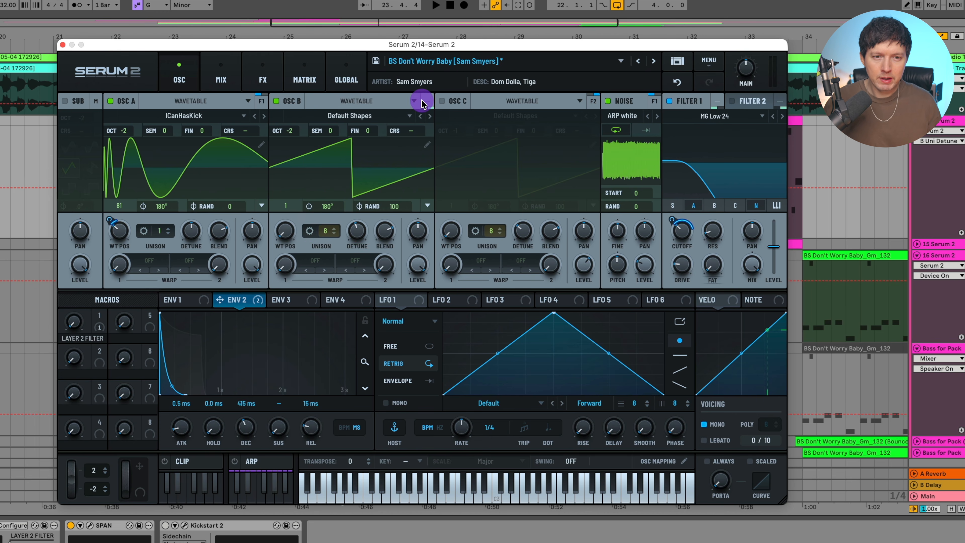
Step: Review Oscillator B's output destination and its Bus 2 send level, and play the loop
click(751, 102)
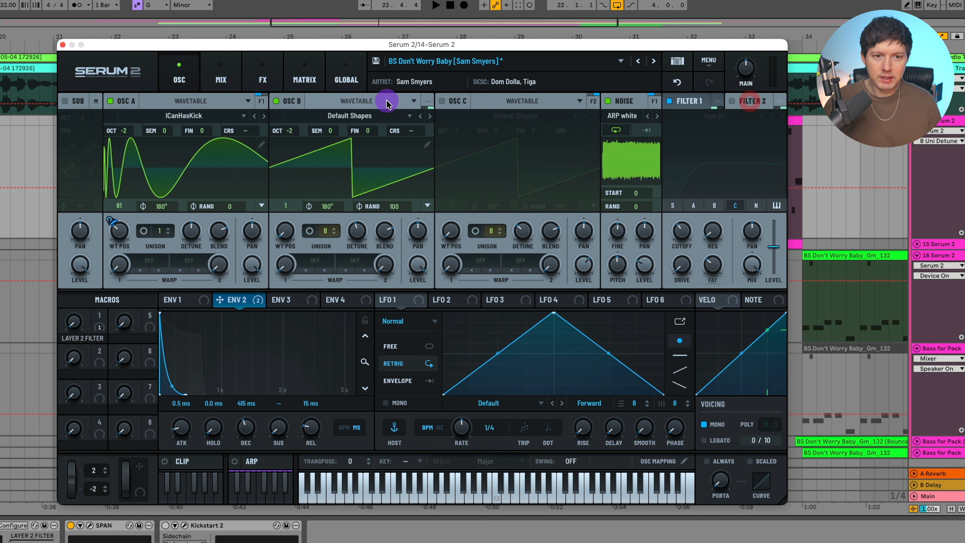
click(413, 101)
click(426, 100)
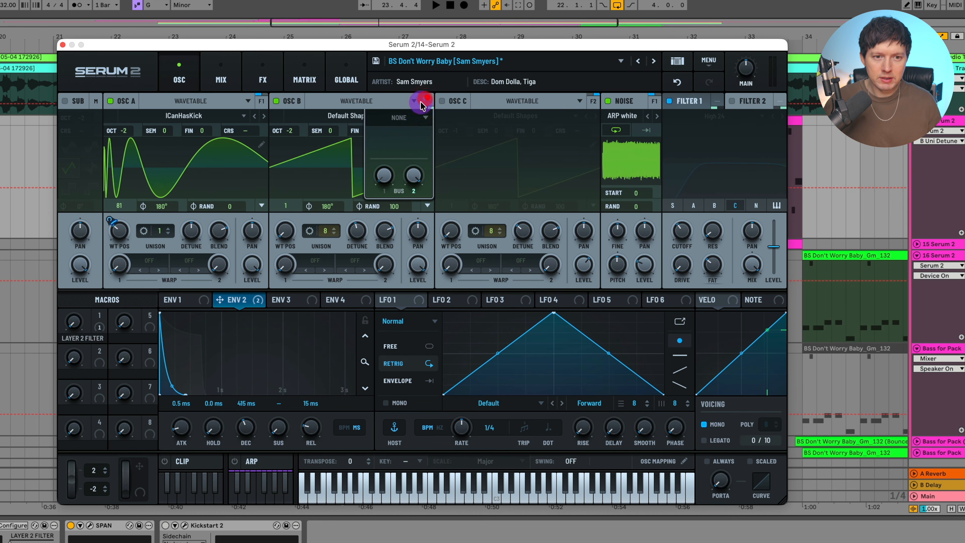
click(412, 119)
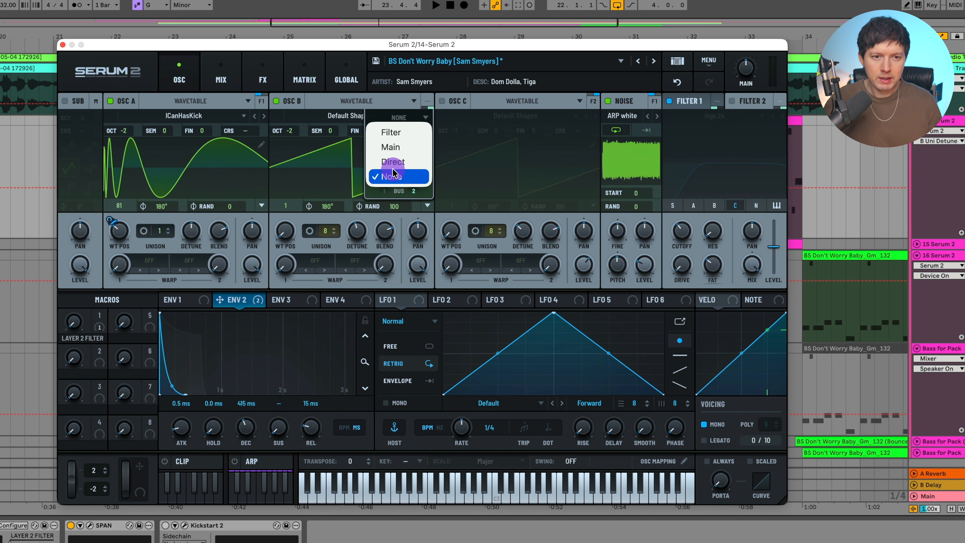
click(425, 118)
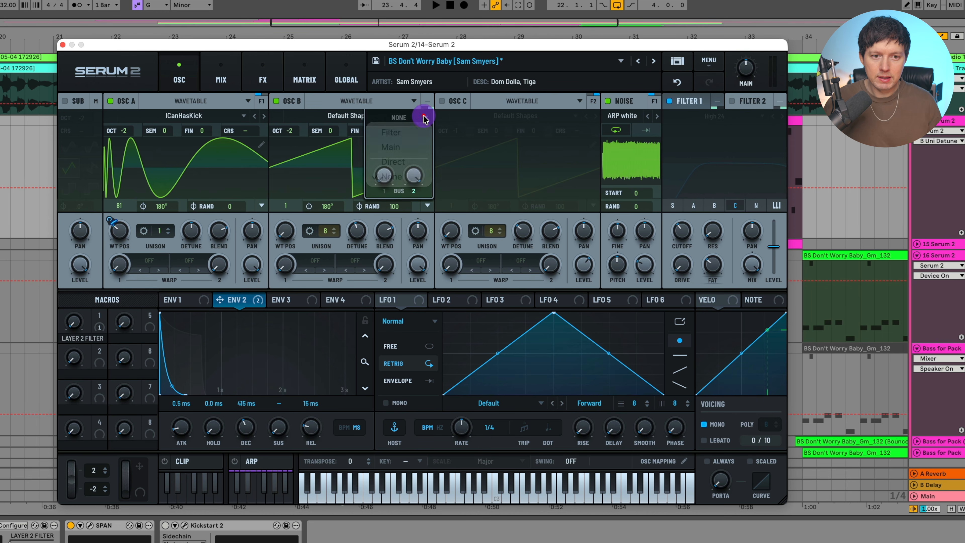
click(412, 175)
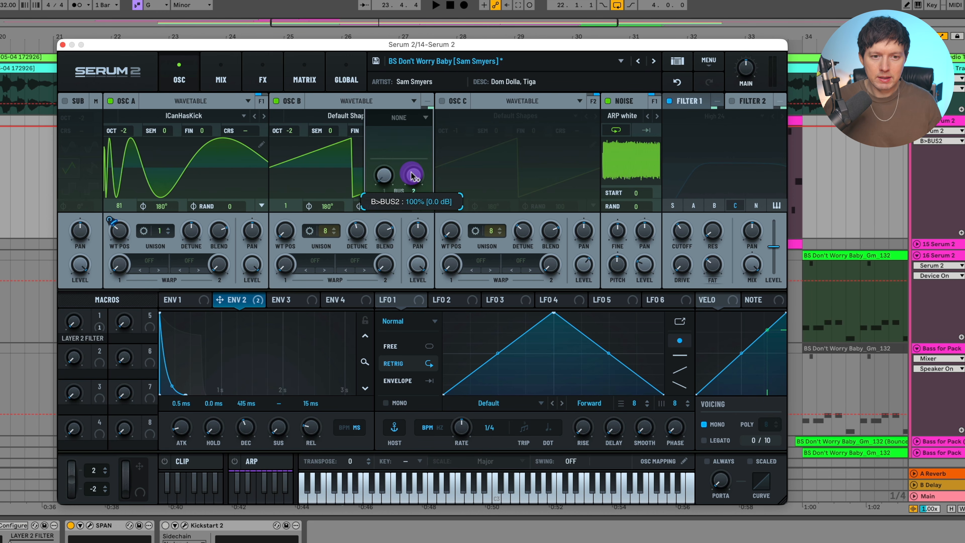
click(425, 117)
click(426, 98)
click(426, 98)
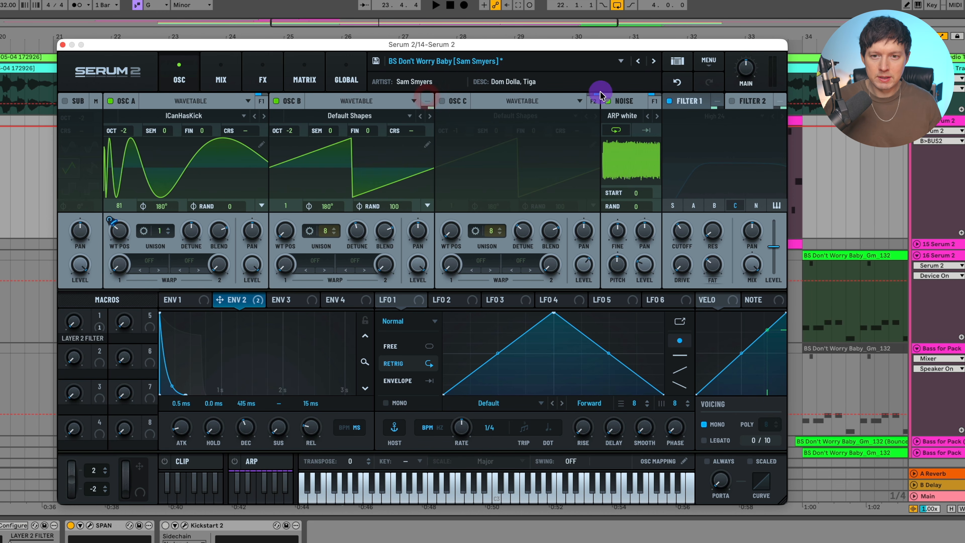
key(space)
Step: Send the noise oscillator to Bus 2 in addition to its filter output and play the loop
click(654, 102)
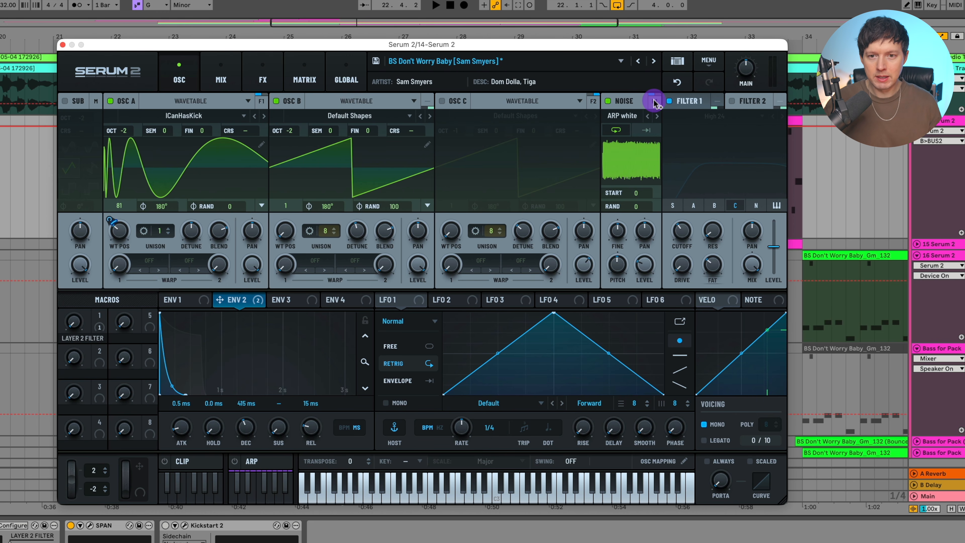
click(653, 101)
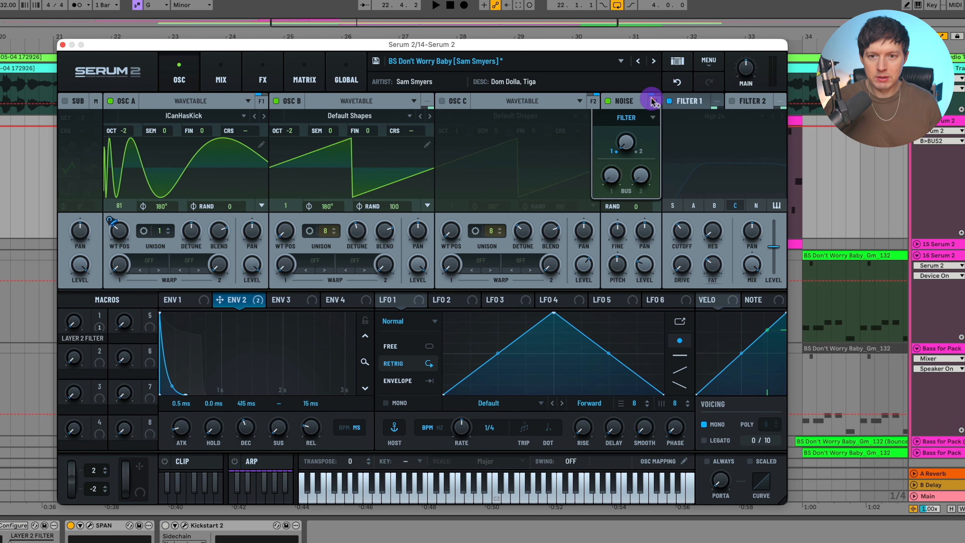
click(641, 183)
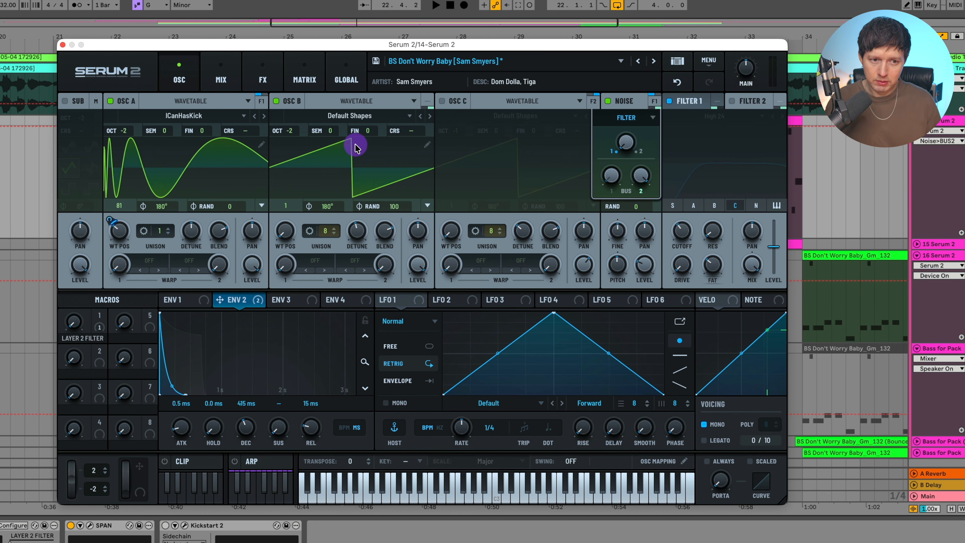
key(space)
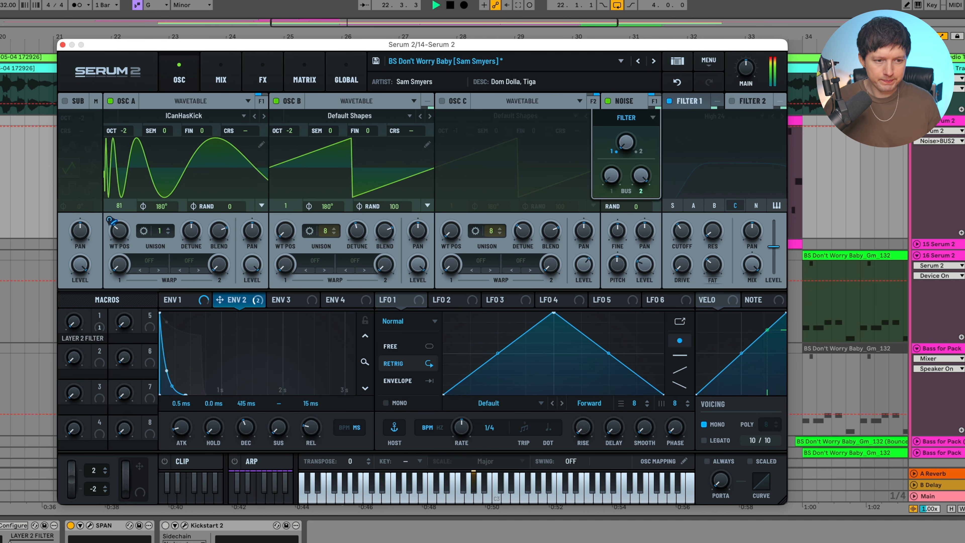
click(262, 76)
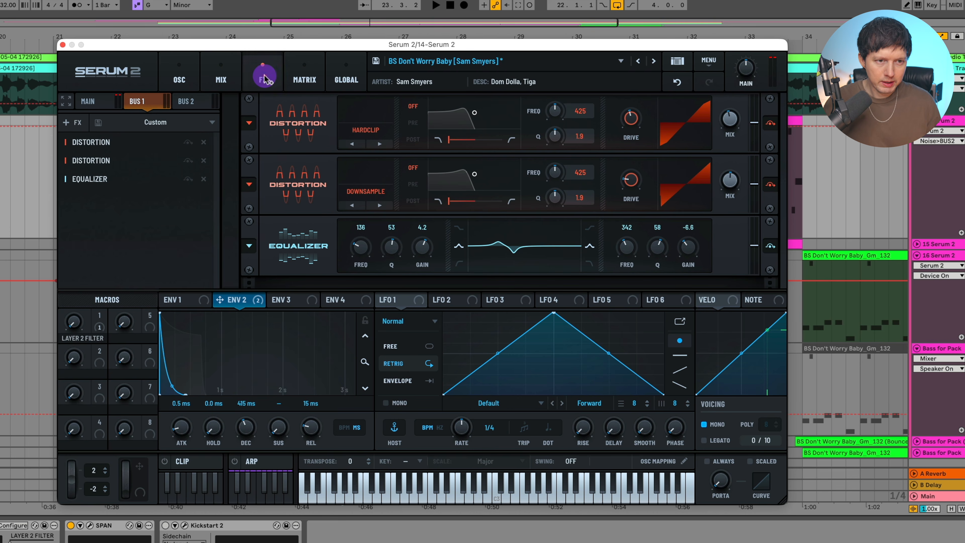
key(space)
Step: Activate both equalizers in the Bus 2 effects chain while auditioning the loop
click(189, 101)
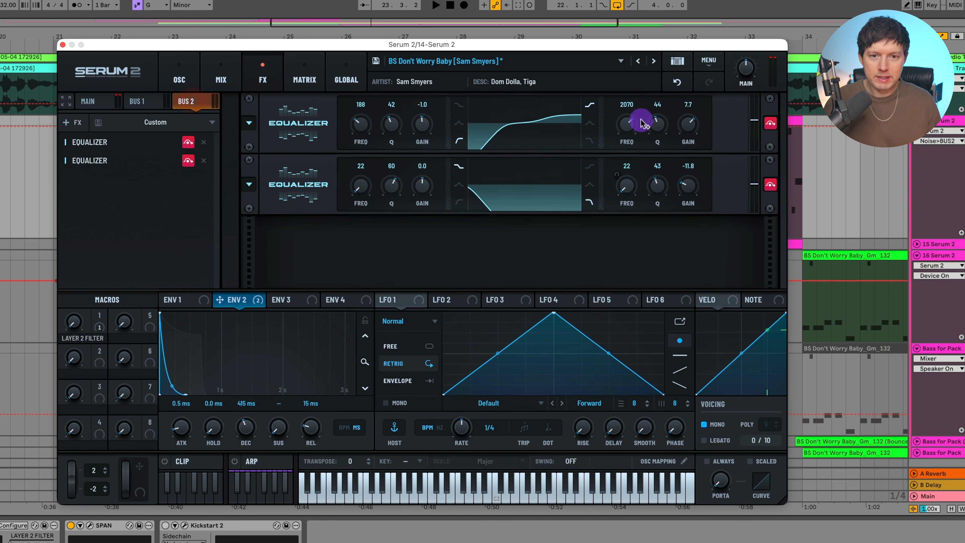
click(188, 142)
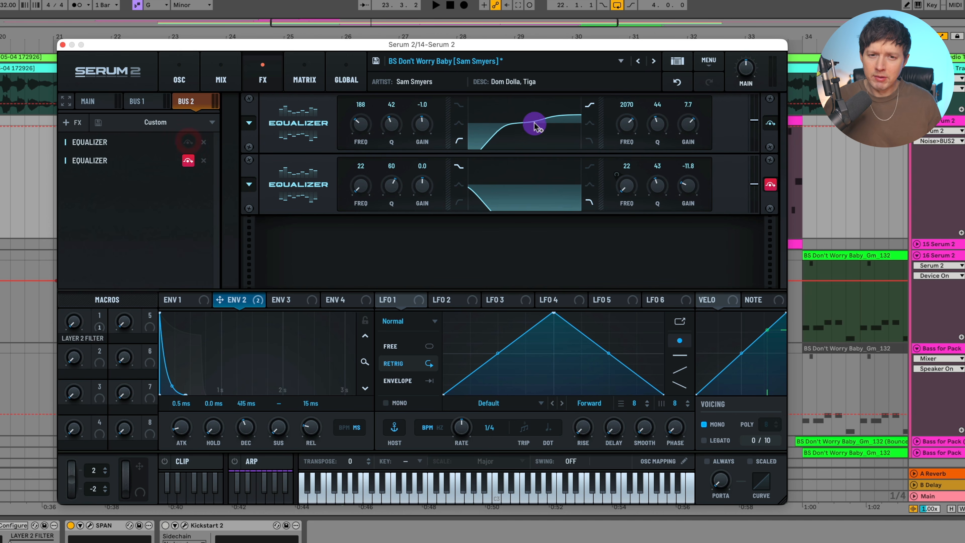
key(space)
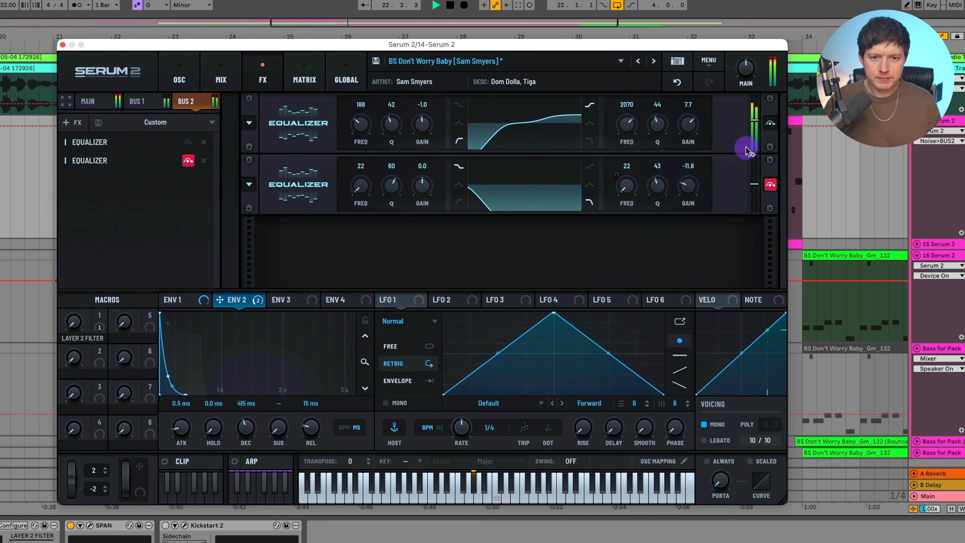
key(space)
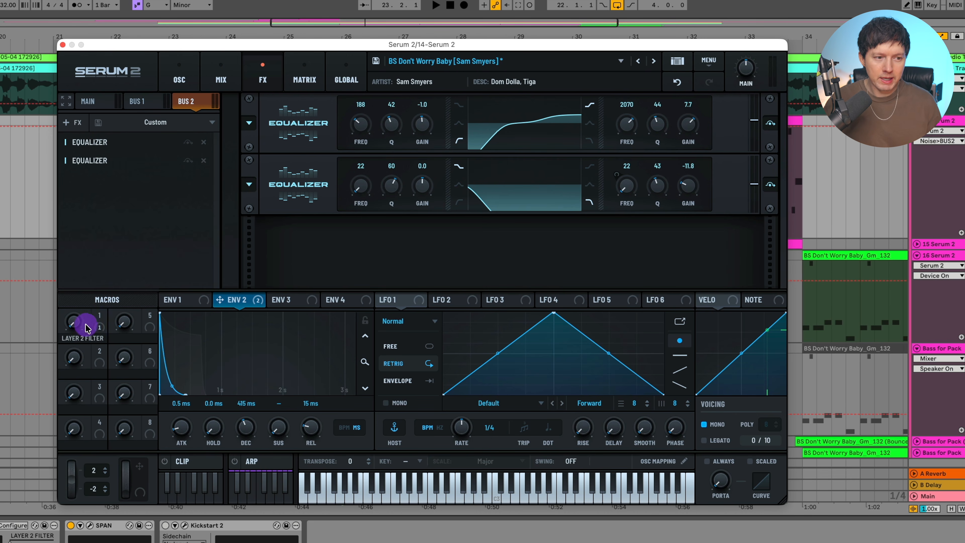
Step: Assign the Layer 2 Filter macro to the low-pass frequency of the second Bus 2 equalizer and sweep it while playing the loop
click(100, 323)
drag(105, 322, 632, 189)
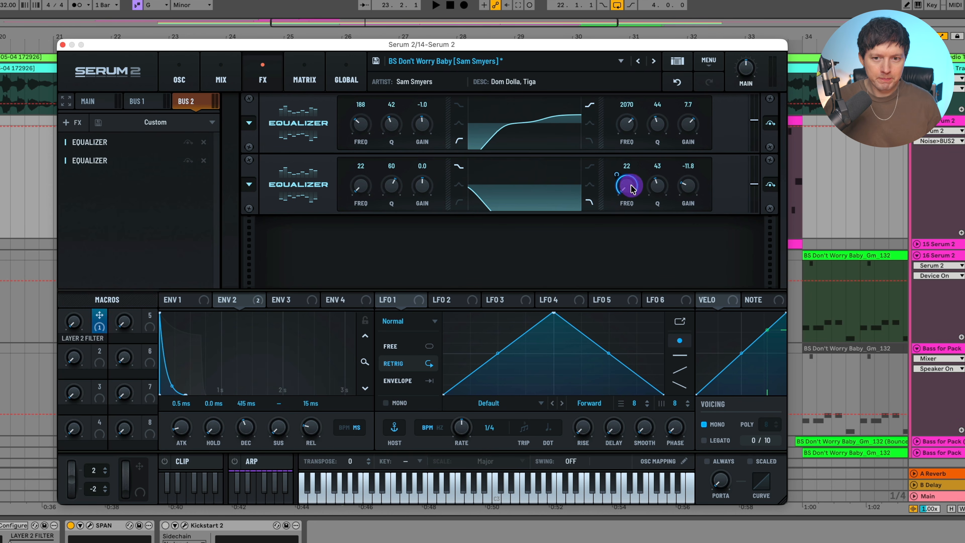
drag(97, 327, 627, 186)
drag(73, 330, 83, 394)
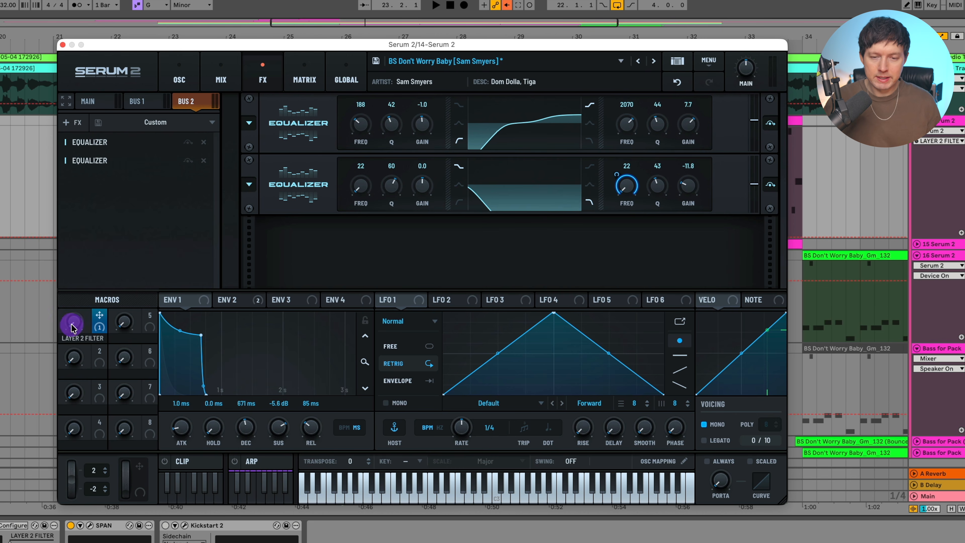
key(space)
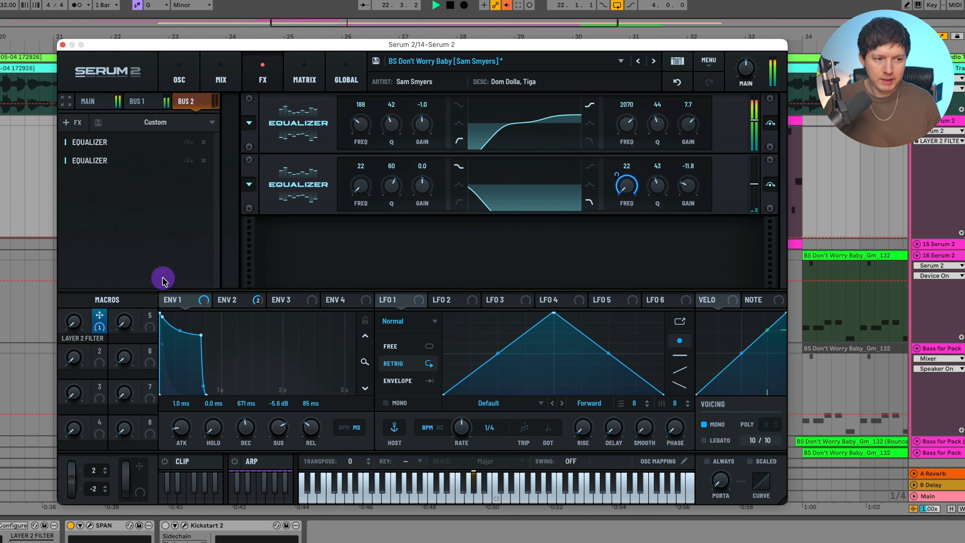
key(space)
drag(74, 324, 102, 354)
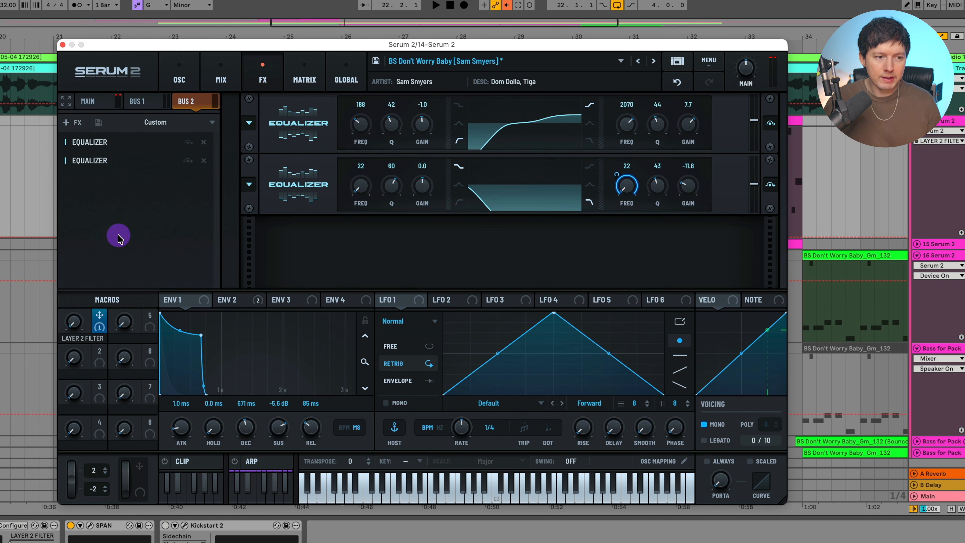
Step: Try Macro 5 on the second equalizer's output level, sweeping it during playback with the Layer 2 Filter macro fully raised
drag(150, 323, 739, 333)
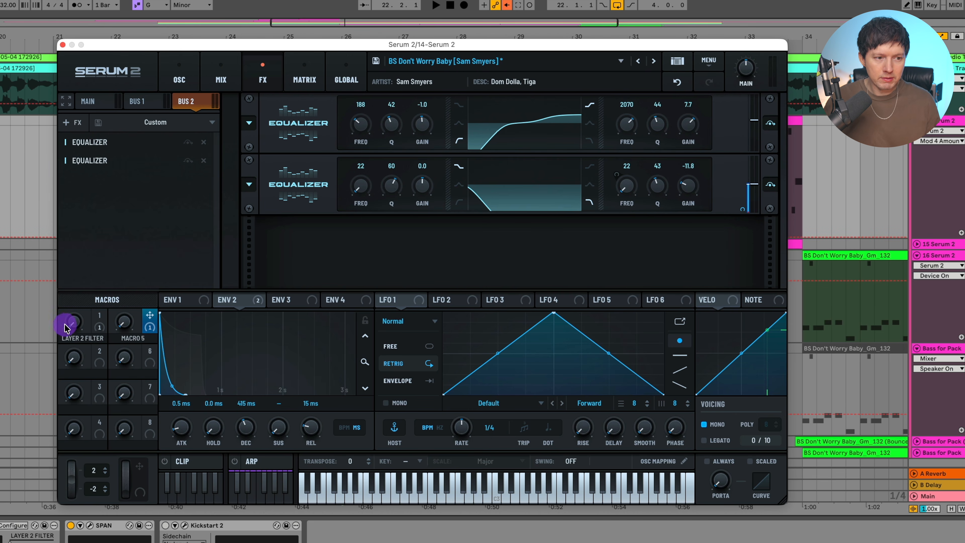
drag(74, 321, 157, 117)
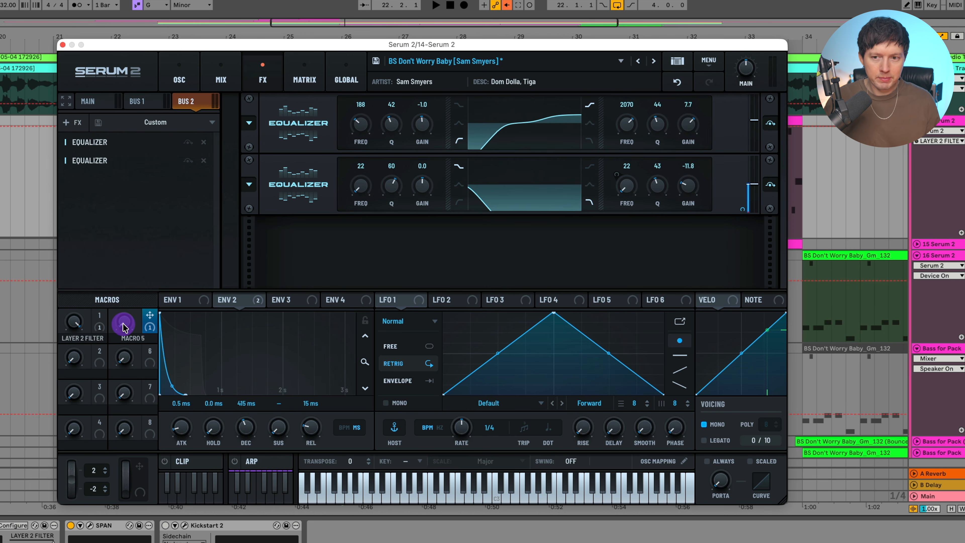
key(space)
drag(125, 324, 253, 99)
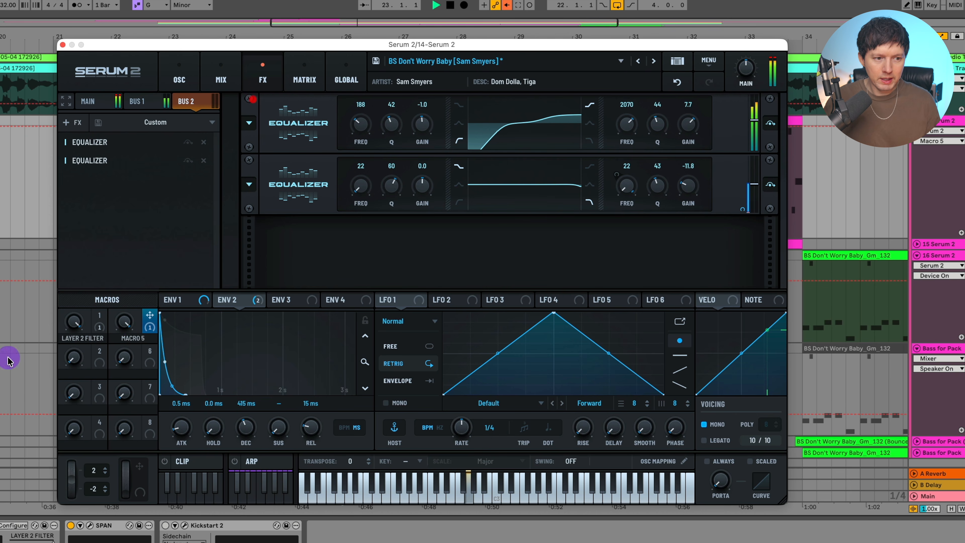
drag(125, 318, 208, 183)
key(space)
Step: Initialize Macro 5 to clear its assignment to the equalizer level
right_click(150, 323)
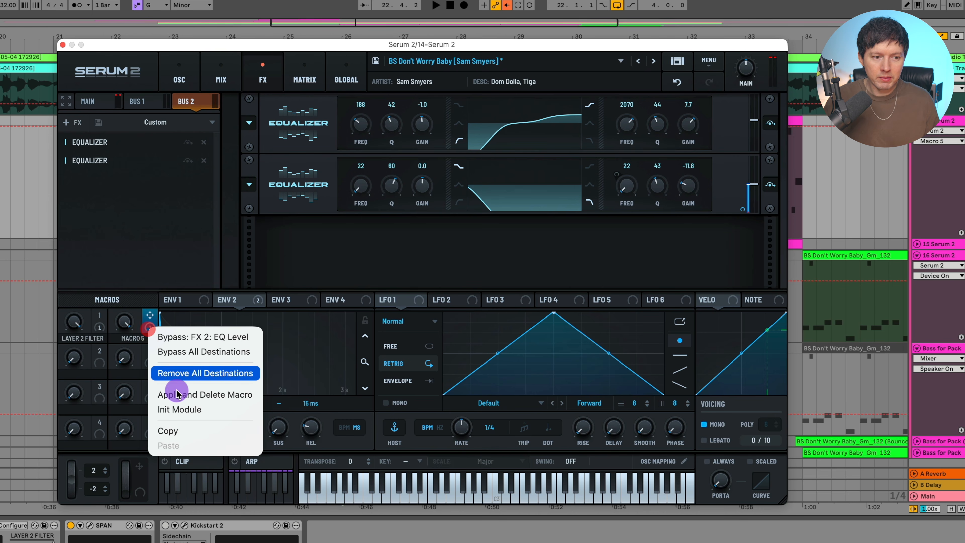
click(193, 408)
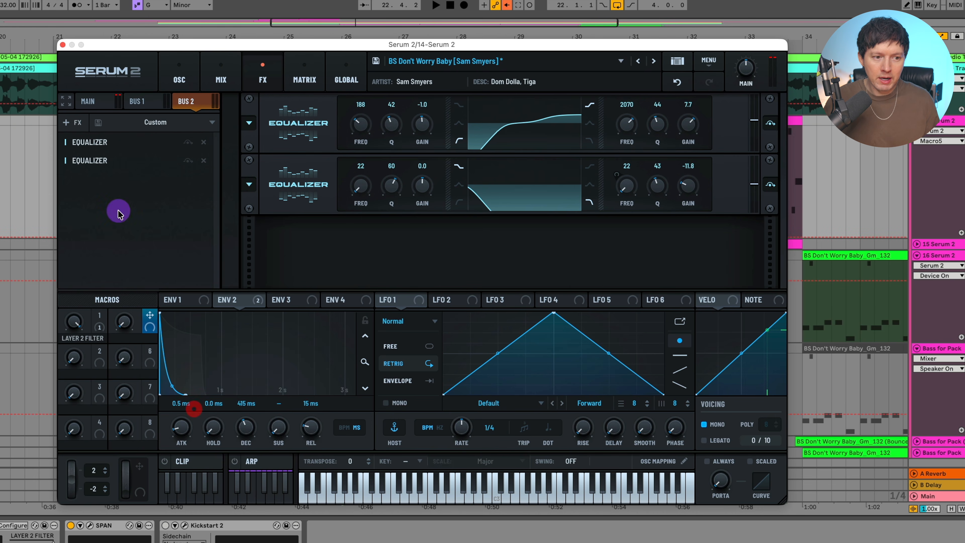
Step: Close the Serum 2 window and open the MIDI notes of the 16-Serum 2 clip at bar 34
click(63, 44)
scroll(266, 176, right, 10)
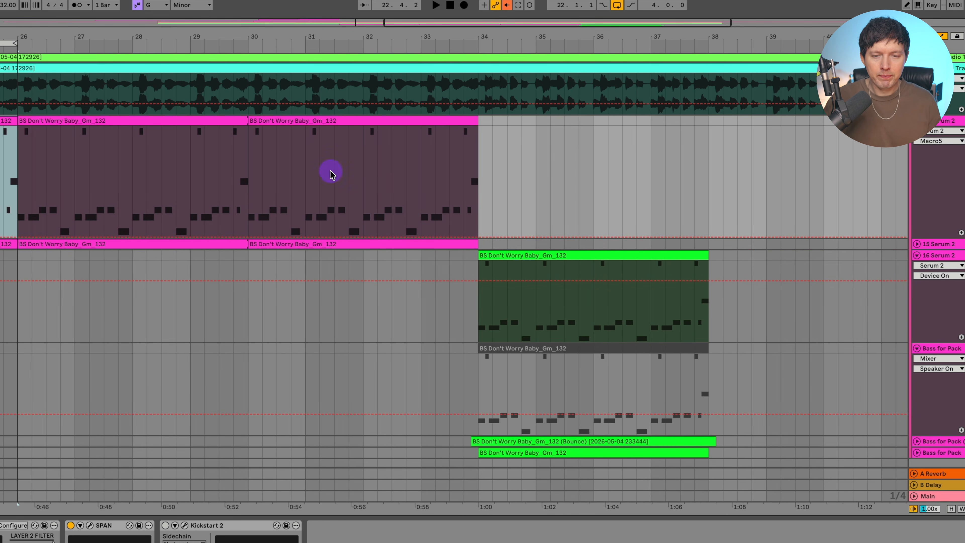
scroll(854, 233, right, 3)
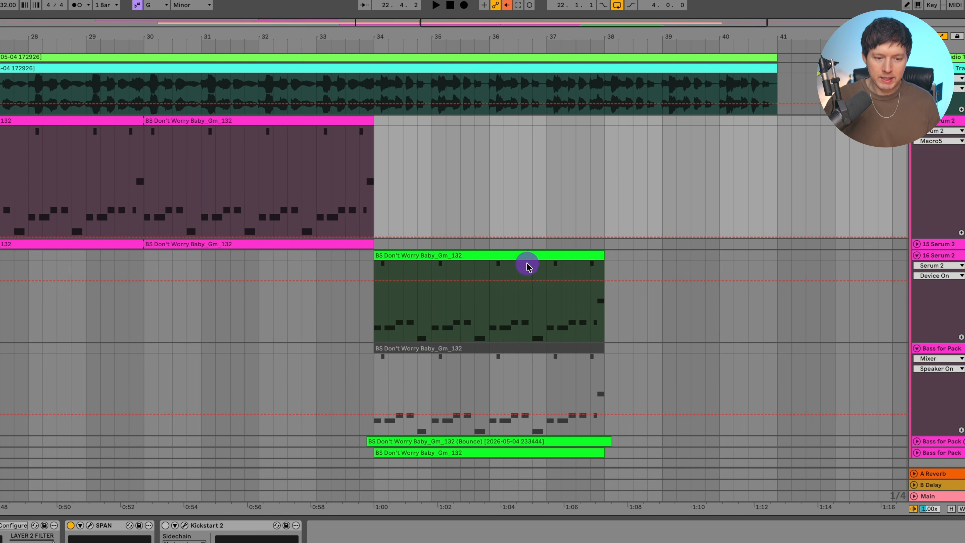
click(467, 257)
click(932, 254)
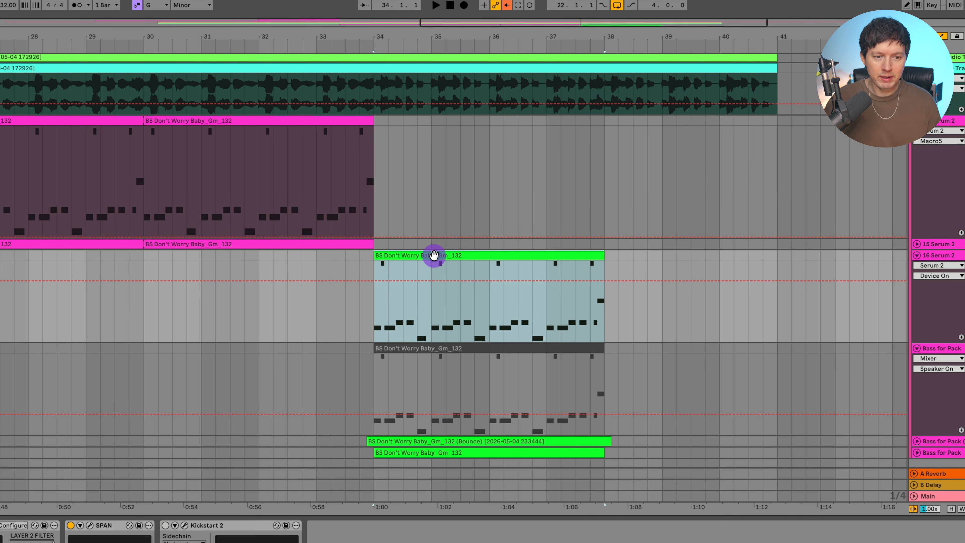
double_click(434, 255)
scroll(140, 366, up, 3)
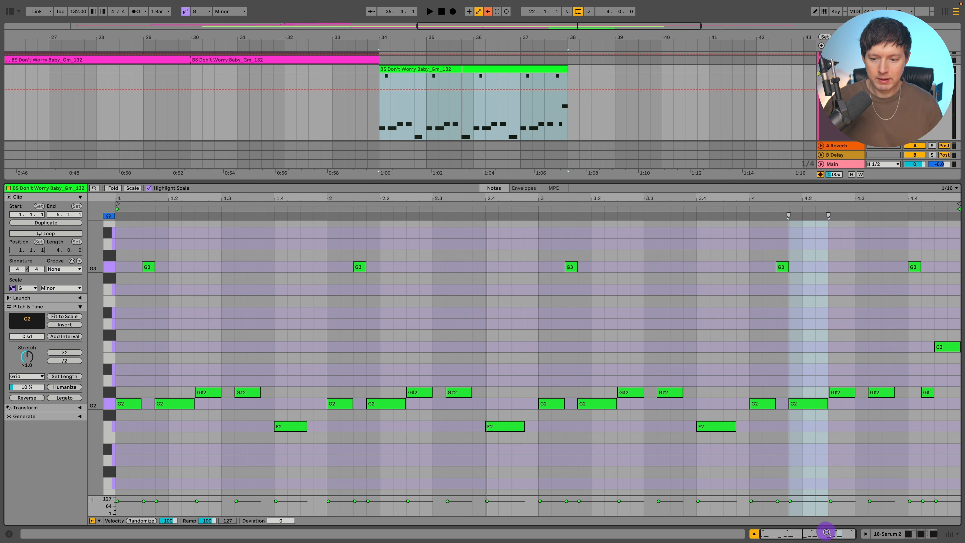
Step: Reopen the Serum 2 window from the 16-Serum 2 track's devices and try the Distorted macro while playing the loop
click(908, 534)
scroll(456, 293, down, 1)
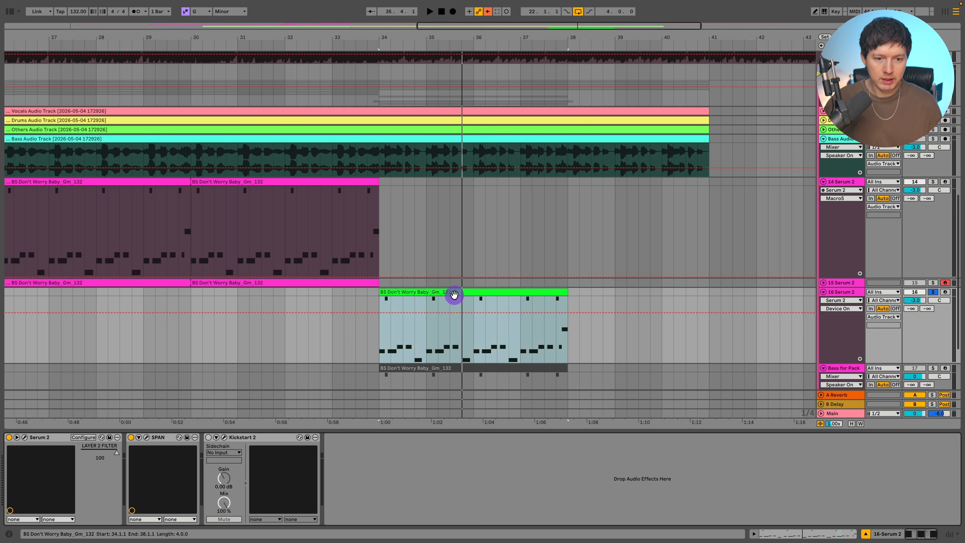
click(24, 439)
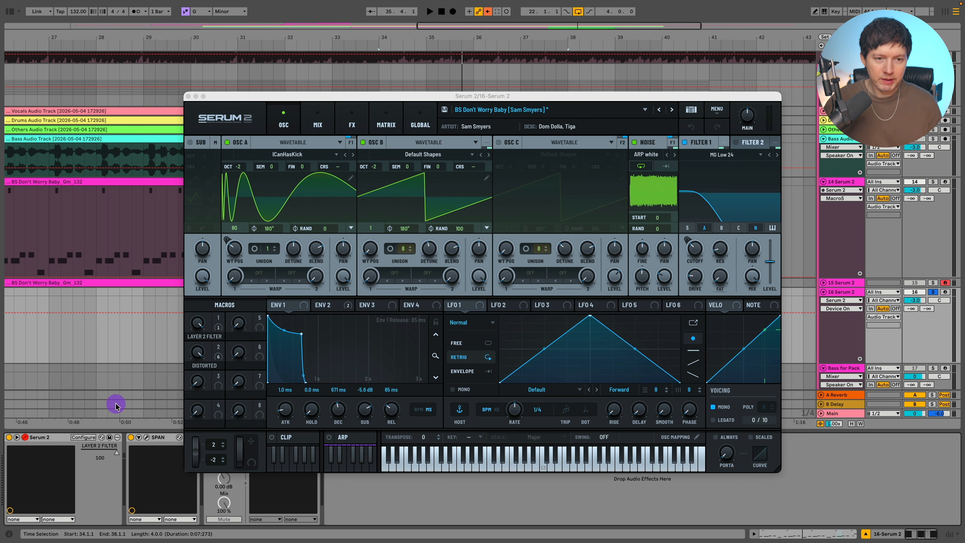
key(space)
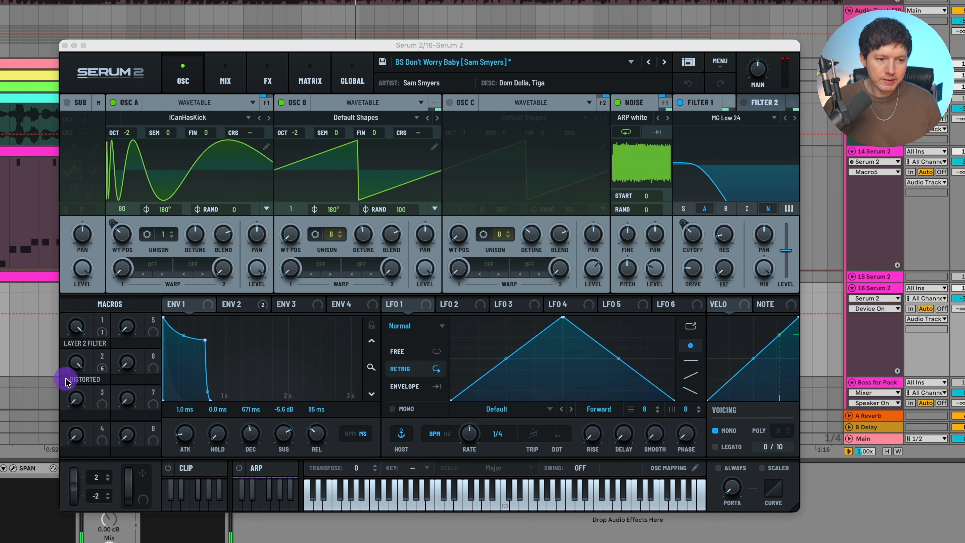
click(128, 358)
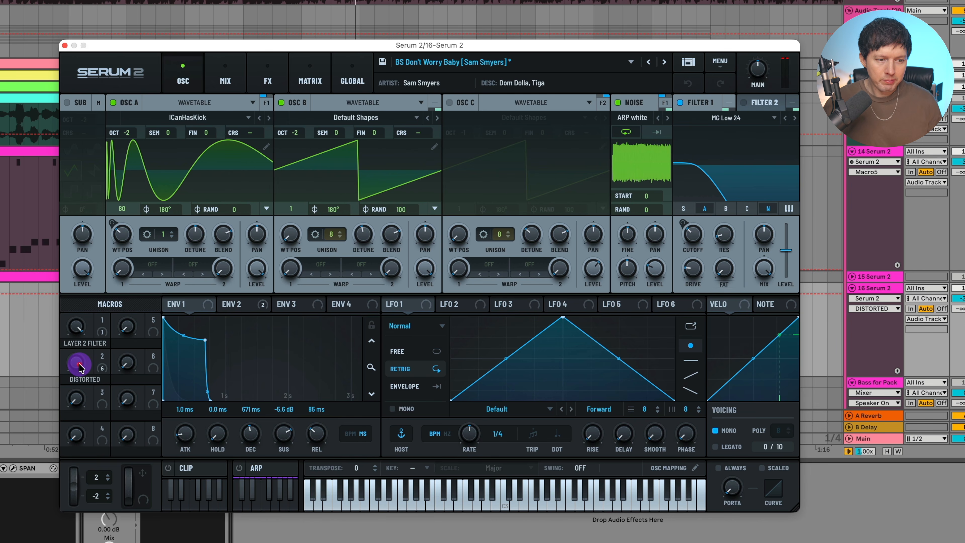
Step: Review the Distorted macro's destinations in its assignment list and in the modulation matrix, and return to the oscillators
right_click(103, 363)
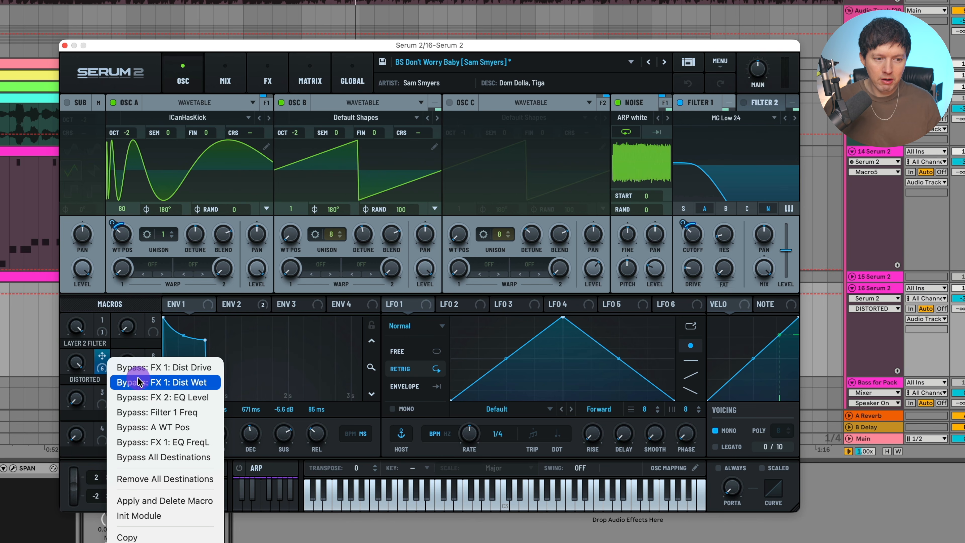
click(101, 357)
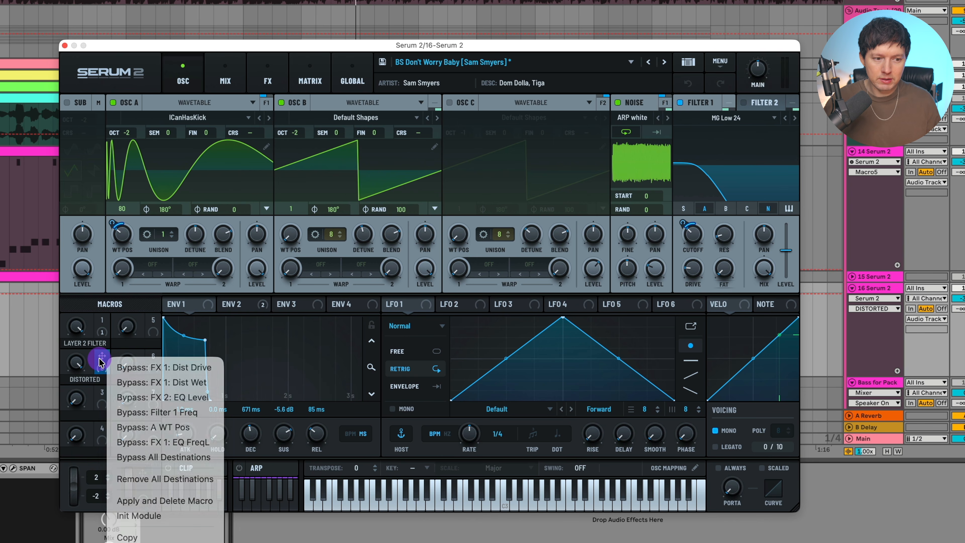
click(319, 92)
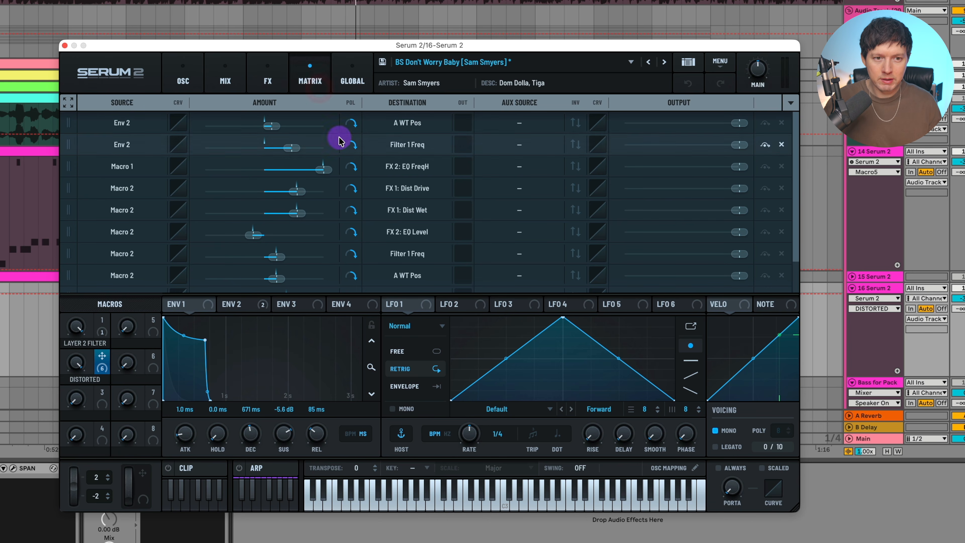
scroll(397, 189, down, 2)
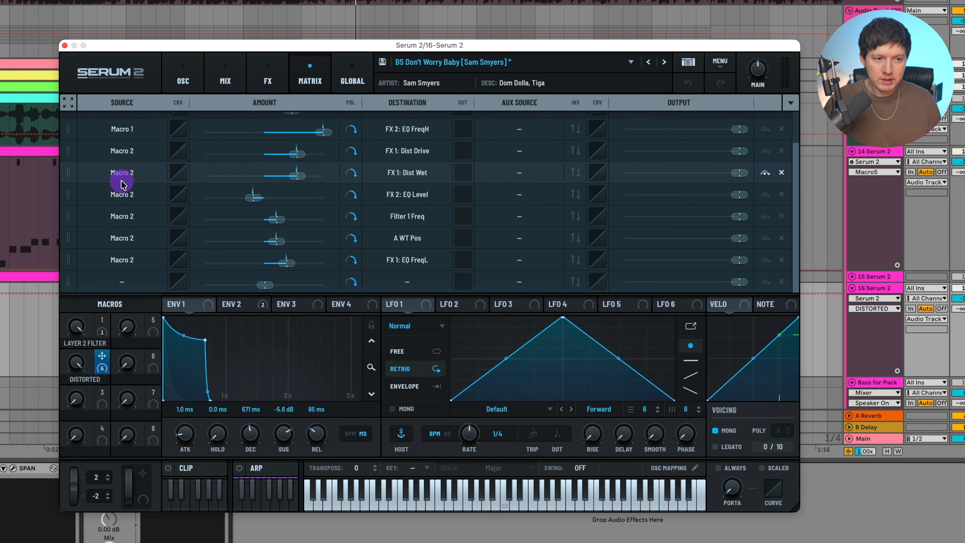
click(185, 75)
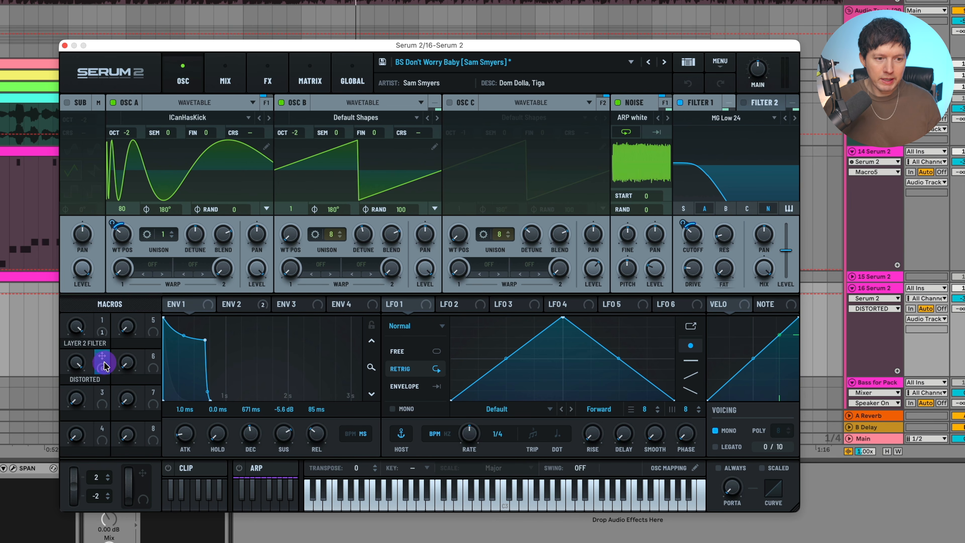
Step: Try adjusting Oscillator A's wavetable position, which the Distorted macro modulates, and undo each change
drag(103, 363, 119, 243)
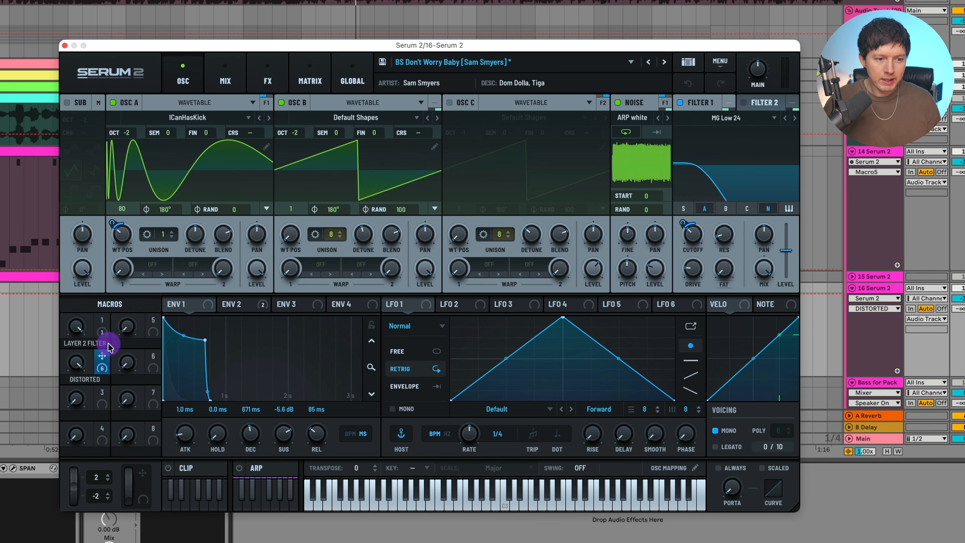
click(111, 222)
drag(122, 233, 133, 210)
click(690, 84)
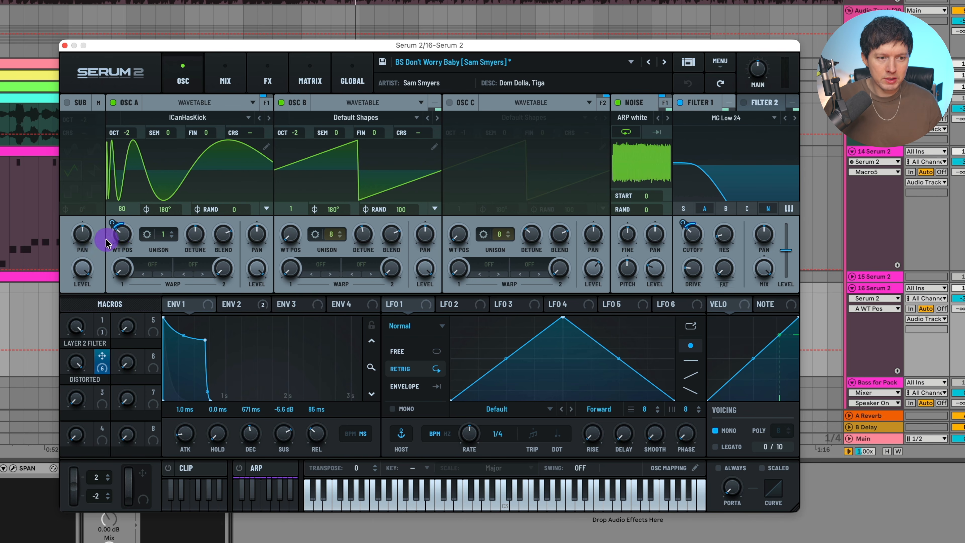
key(space)
mouse_move(126, 236)
mouse_down()
mouse_move(147, 190)
mouse_move(135, 241)
mouse_up()
click(688, 83)
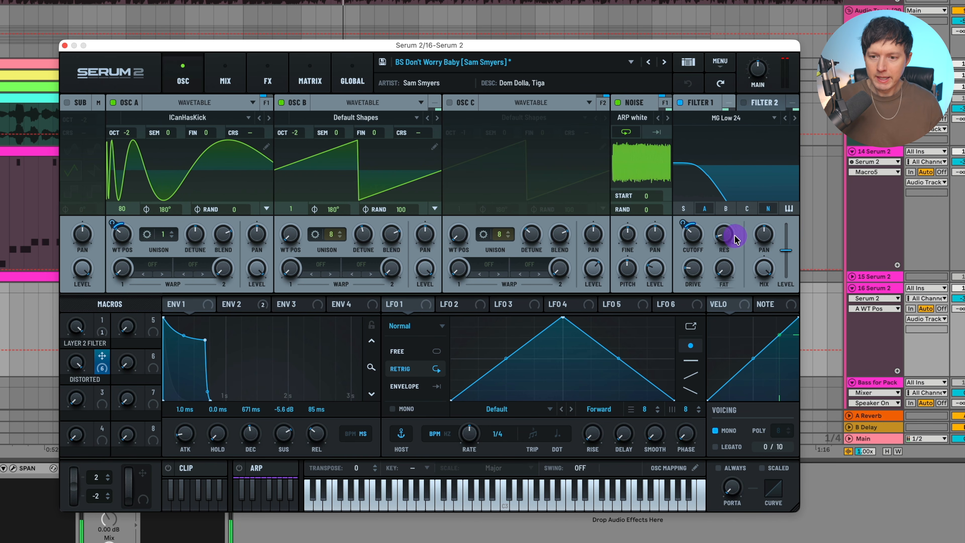
Step: Try removing the Distorted macro's modulation from the main equalizer's low frequency during playback, and undo the removal
drag(101, 359, 694, 234)
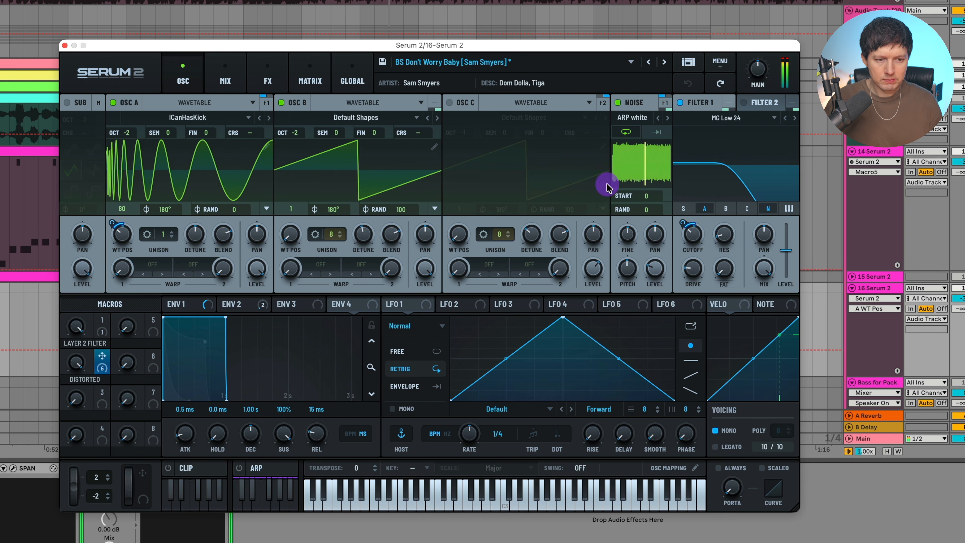
click(267, 83)
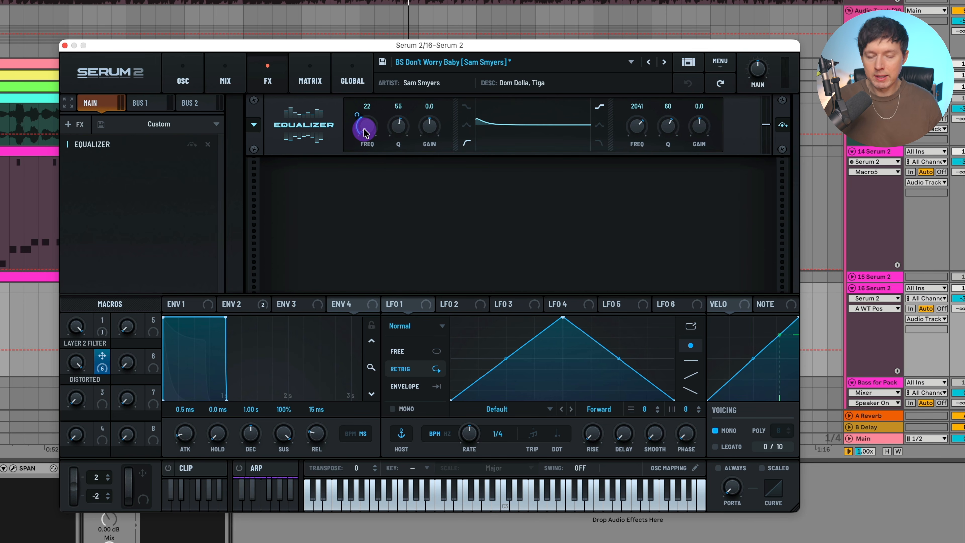
key(space)
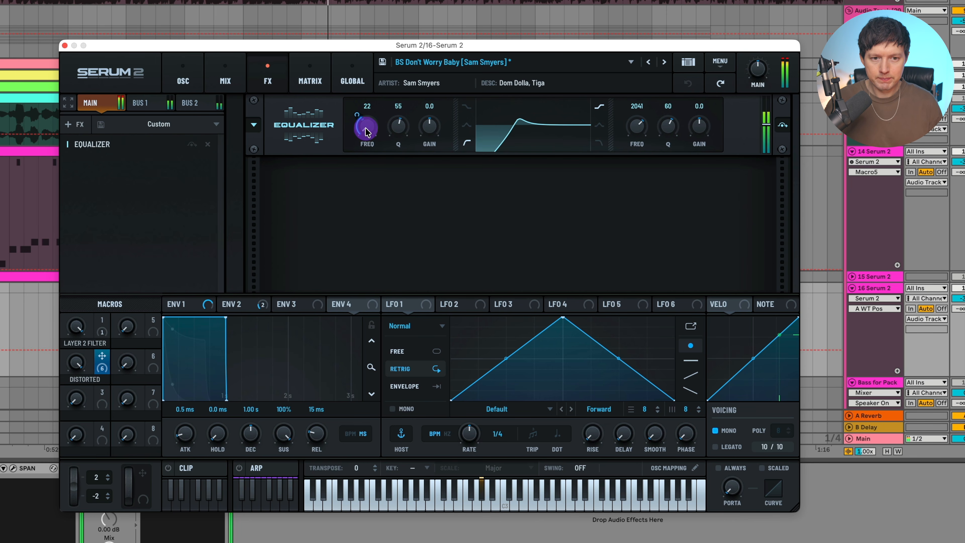
drag(367, 132, 343, 177)
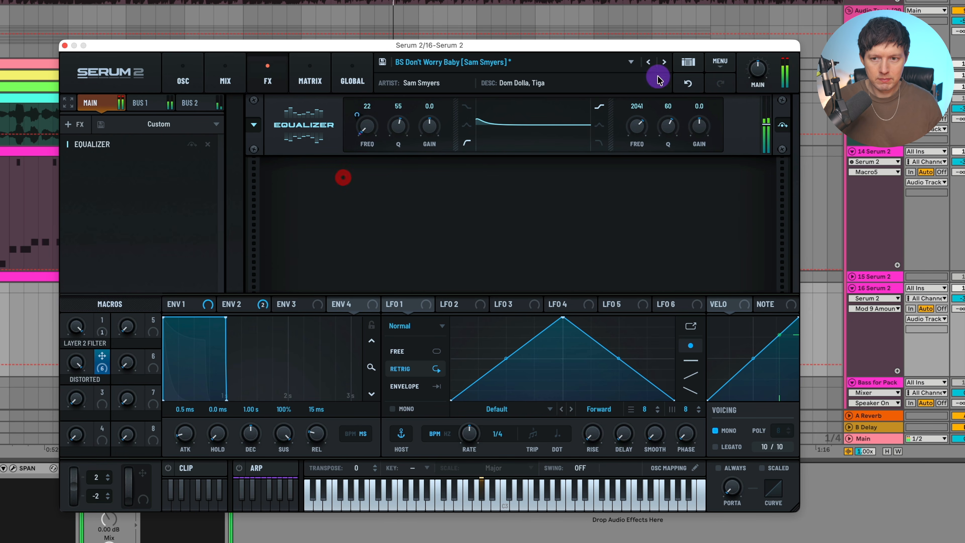
click(688, 83)
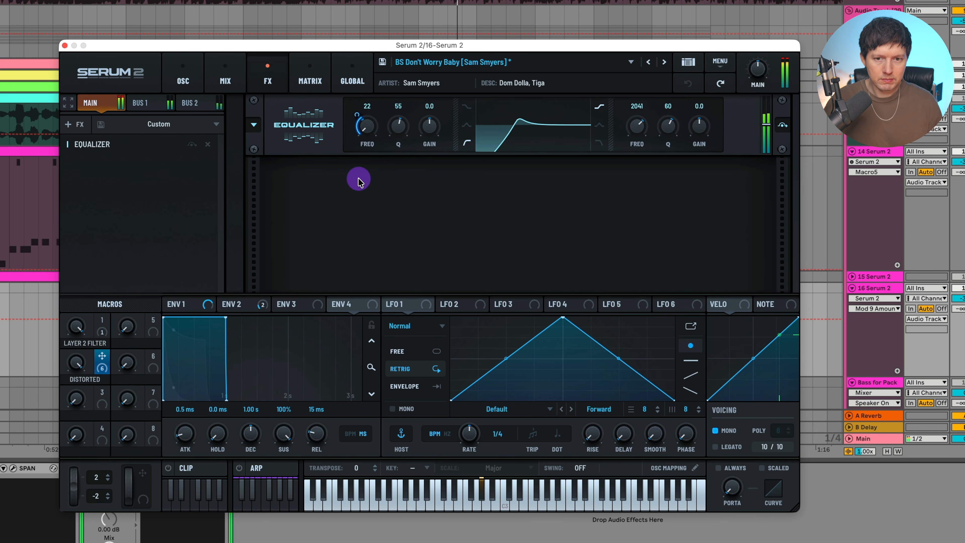
Step: Sweep the Distorted macro during playback to hear its effect on the main equalizer's low cut
key(space)
drag(73, 364, 135, 260)
key(space)
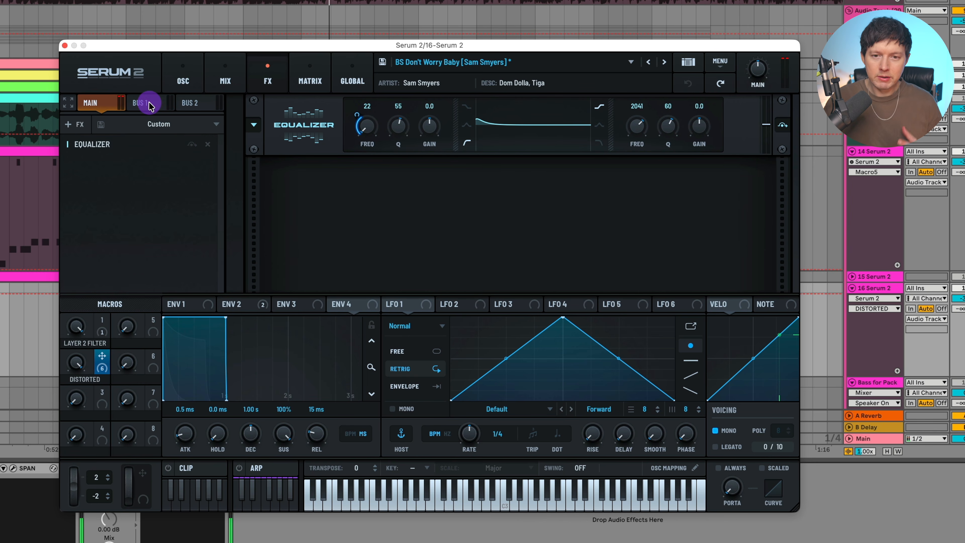
Step: Examine the Distorted macro's modulation of the Bus 1 hardclip distortion's drive and mix, auditioning it with the loop
click(148, 104)
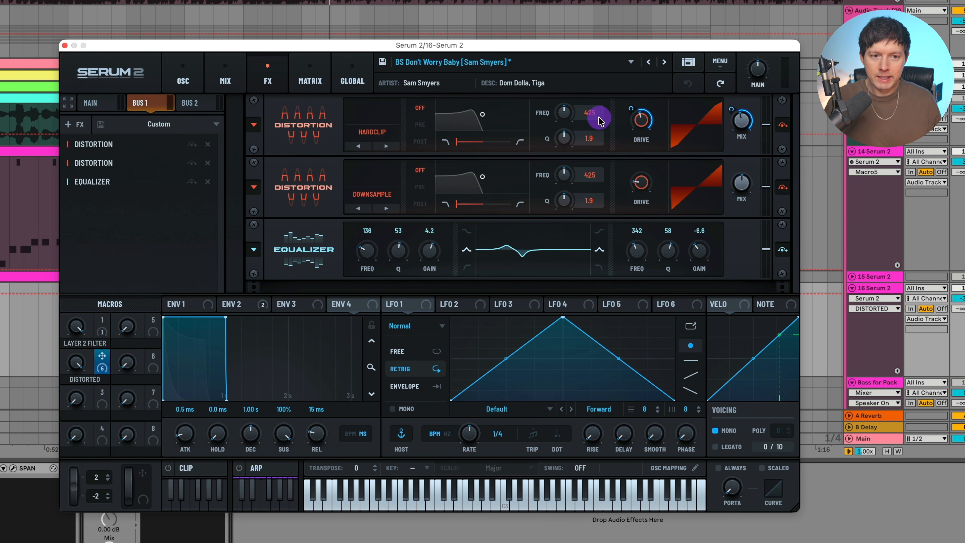
click(232, 303)
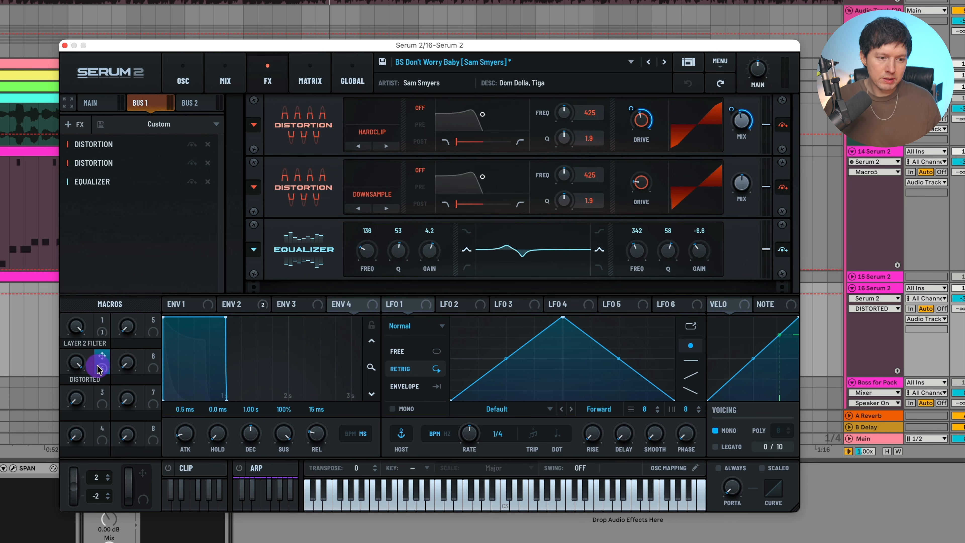
drag(102, 356, 642, 119)
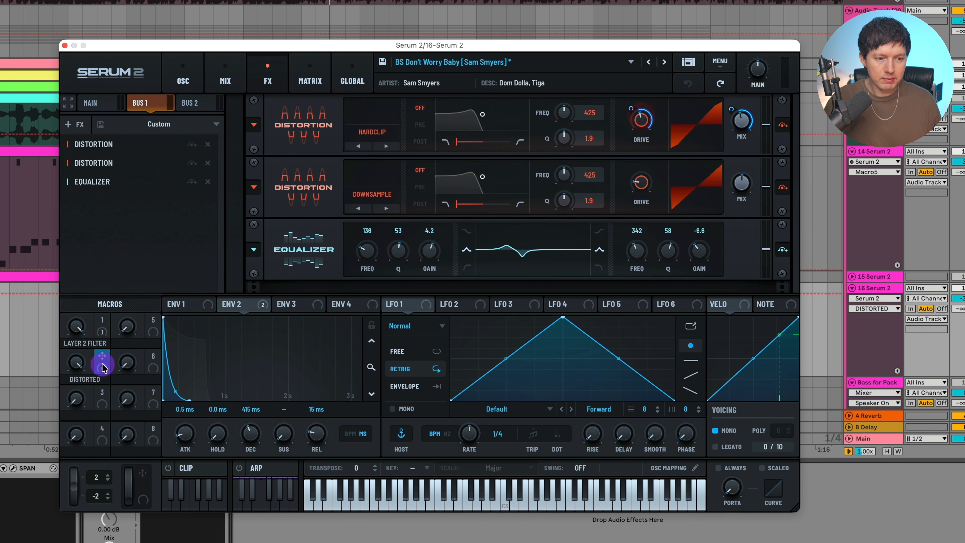
drag(102, 355, 744, 122)
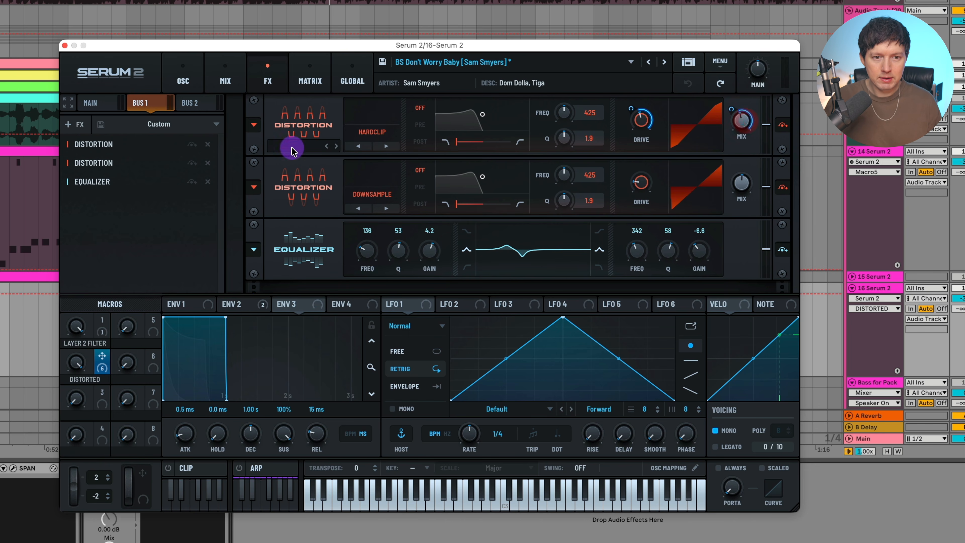
key(space)
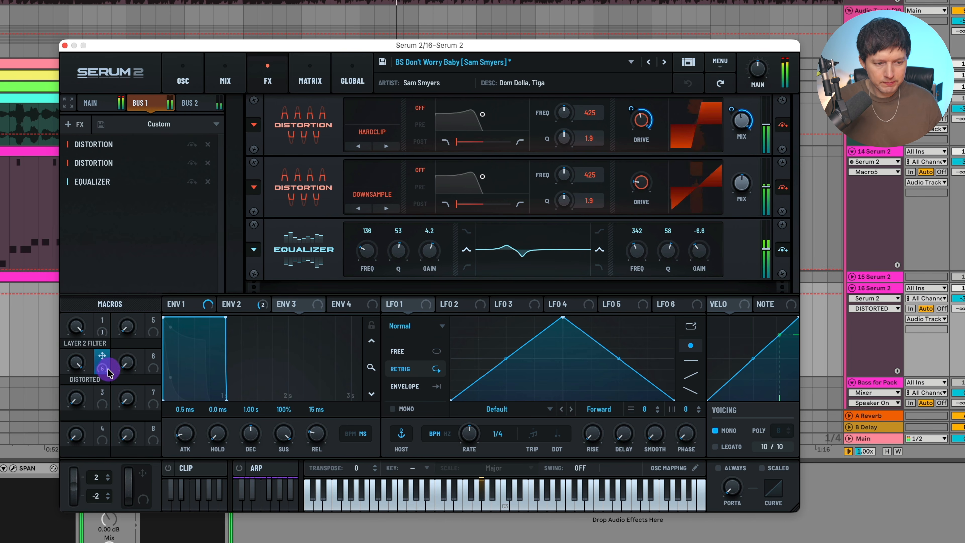
key(space)
key(space)
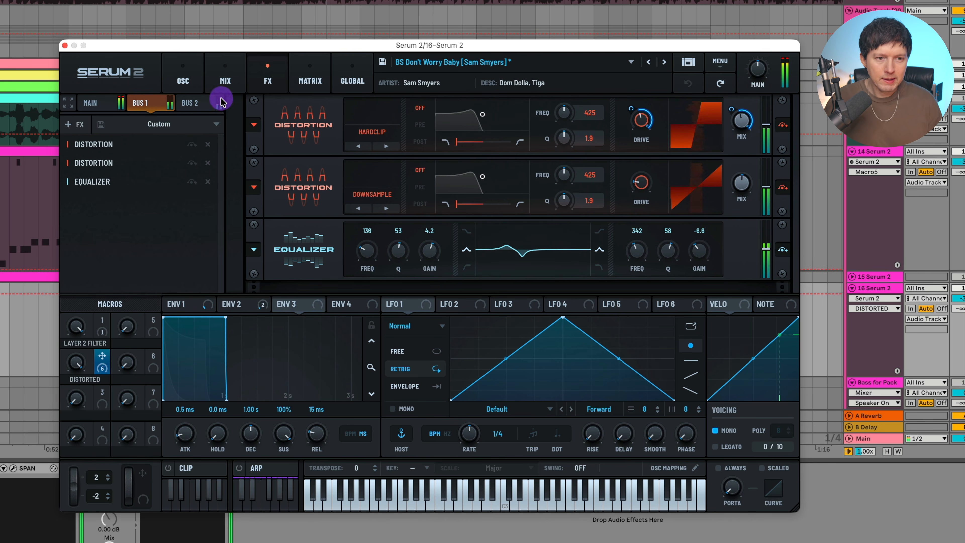
Step: Show the Bus 2 effects with the Layer 2 Filter macro raised, and trace the Distorted macro to the second equalizer's output level
click(207, 104)
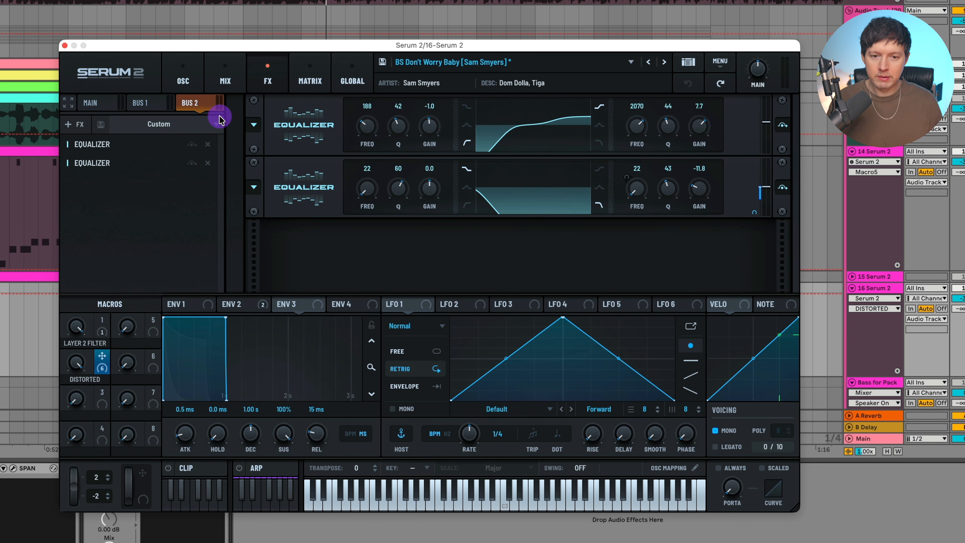
drag(78, 328, 114, 222)
key(space)
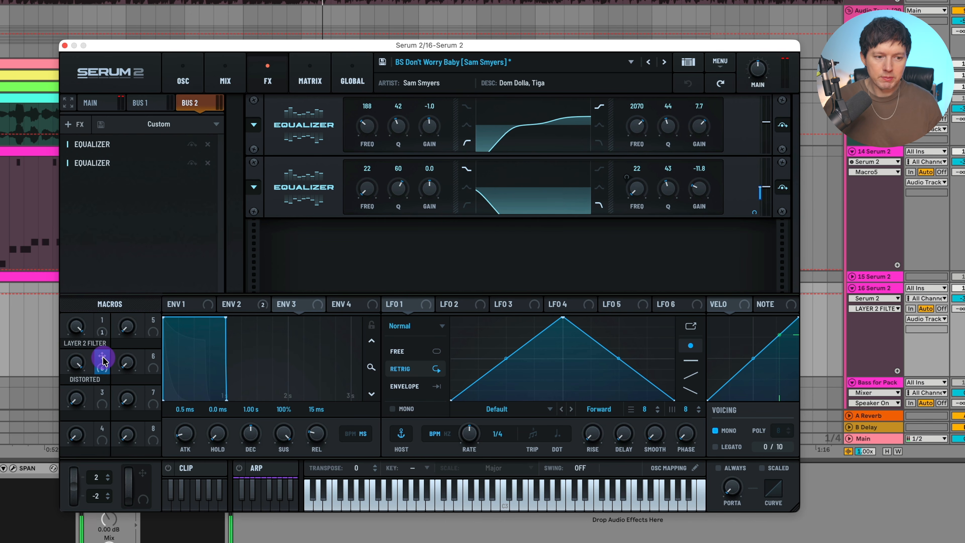
drag(104, 361, 763, 206)
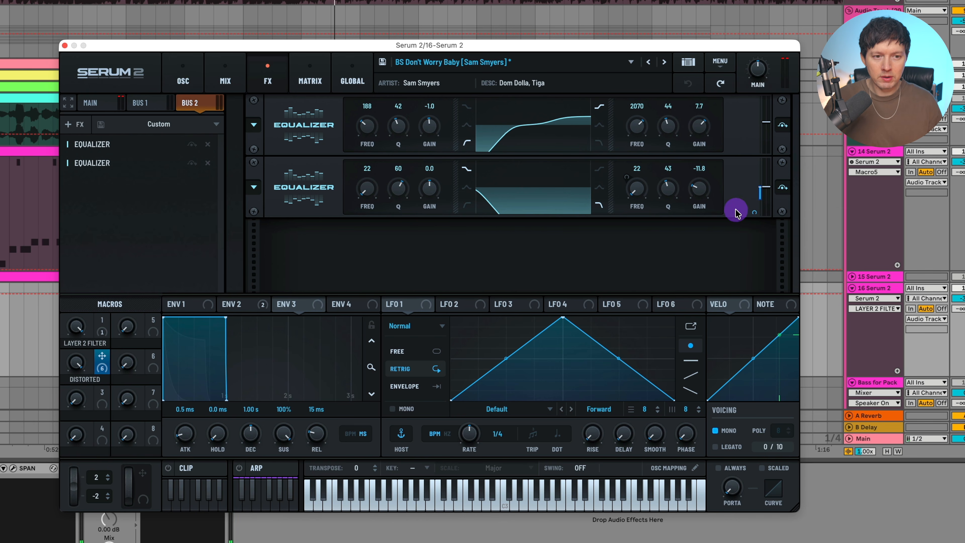
Step: Play the loop and sweep the Layer 2 Filter macro across its range to hear the second Bus 2 equalizer open and close
key(space)
drag(77, 327, 74, 351)
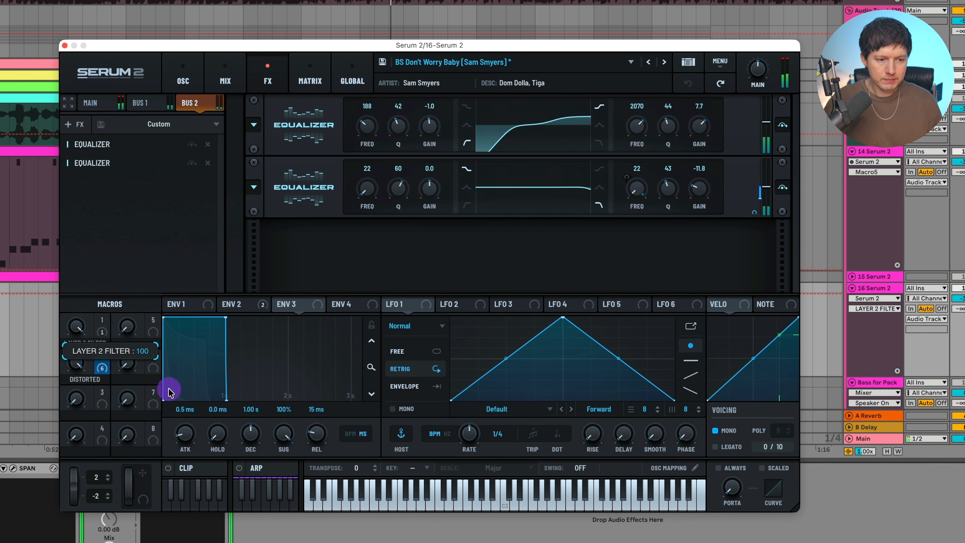
drag(77, 326, 245, 10)
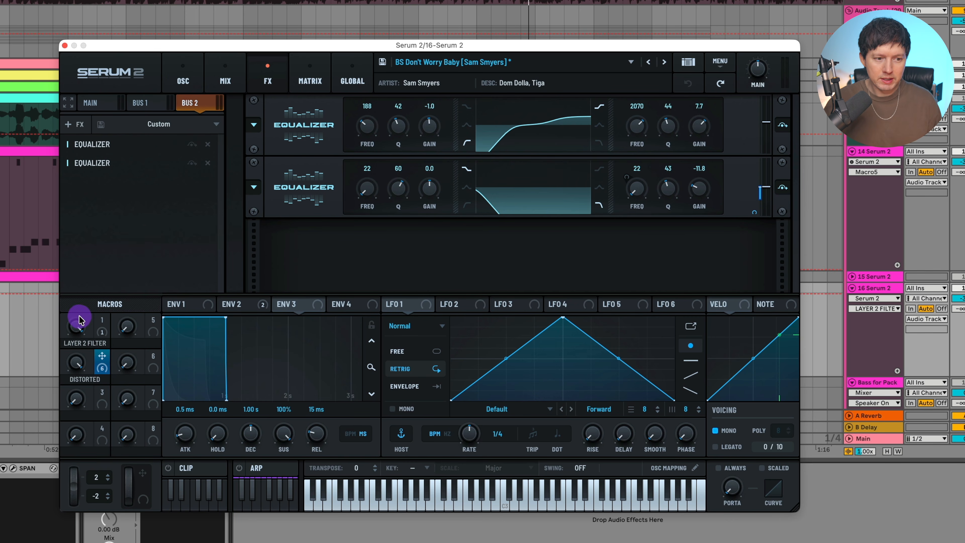
drag(80, 320, 68, 469)
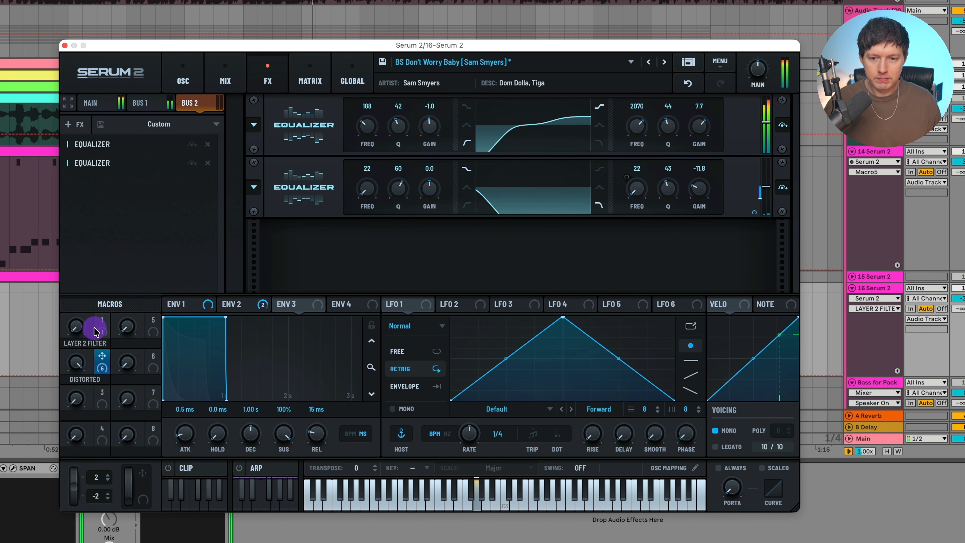
Step: Sweep the Distorted macro up and down while the loop plays to demonstrate its combined effect on the patch
click(81, 360)
drag(81, 360, 85, 452)
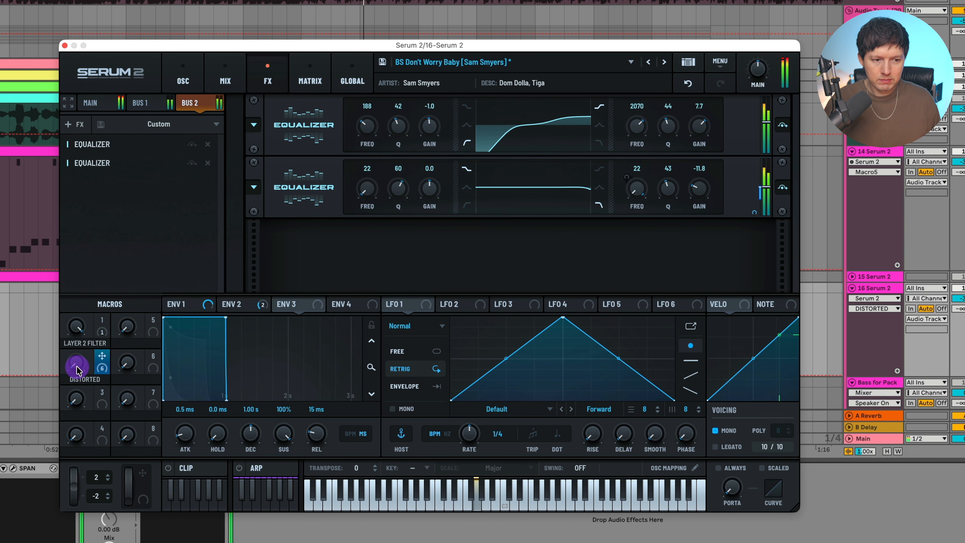
drag(76, 366, 135, 195)
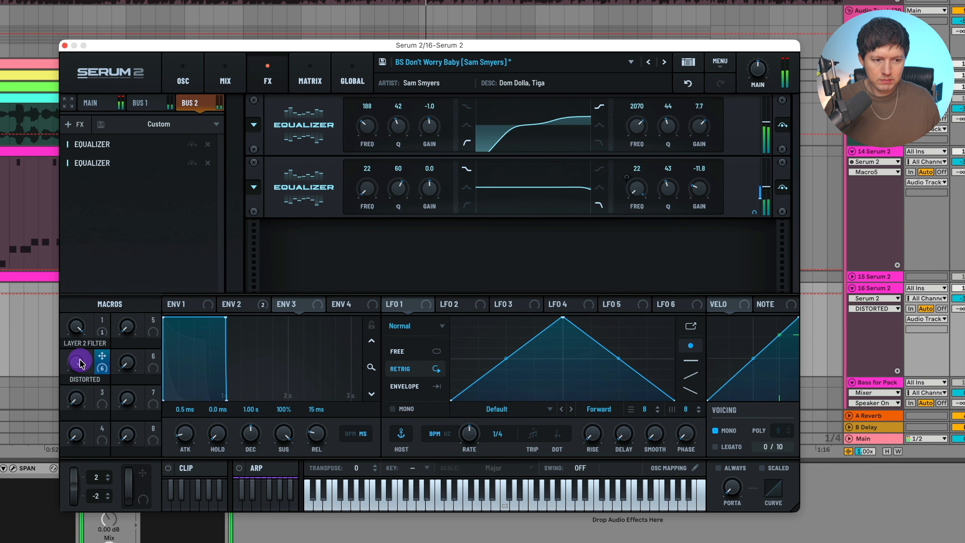
mouse_move(81, 363)
mouse_down()
mouse_move(64, 445)
mouse_move(76, 379)
mouse_up()
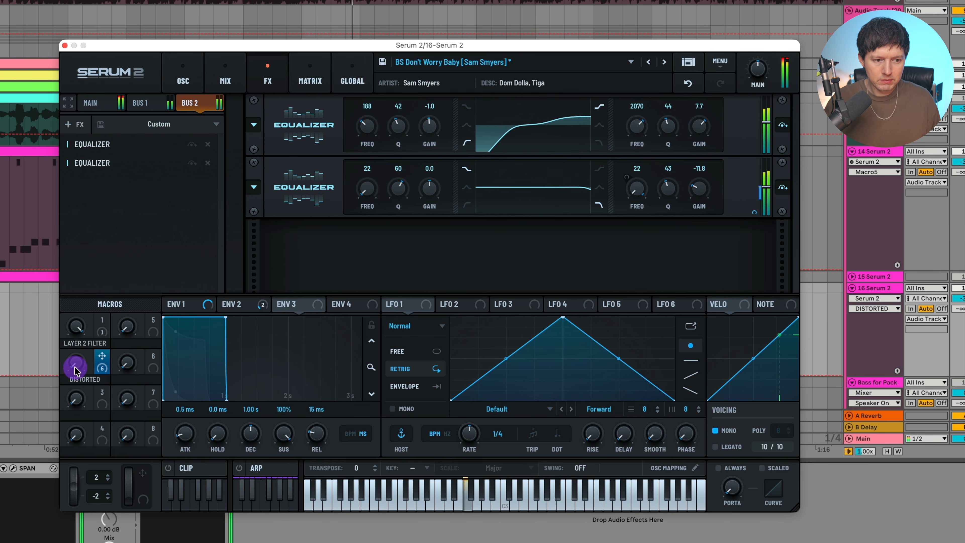